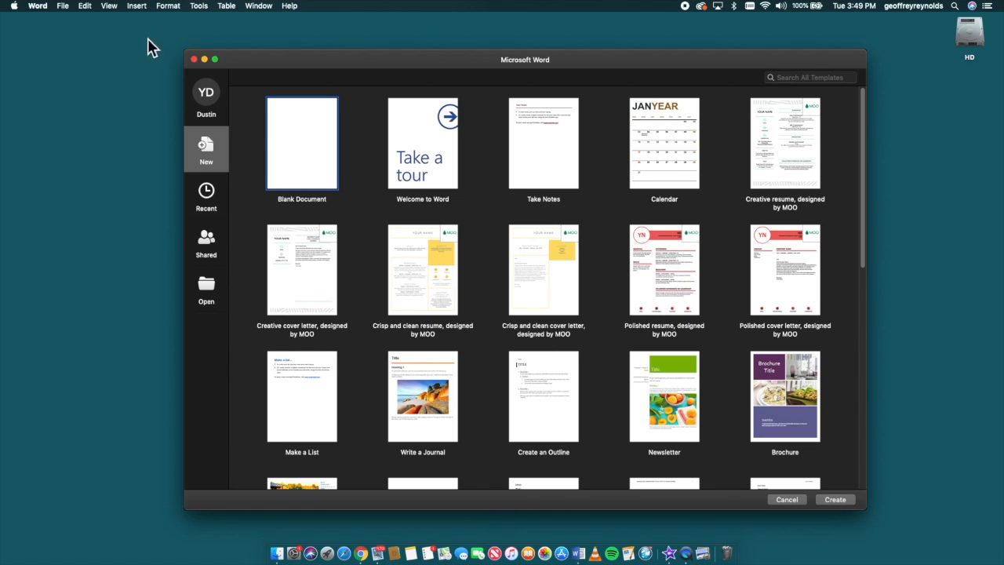
# Create a new blank document from the template gallery.
pyautogui.click(303, 151)
pyautogui.click(842, 503)
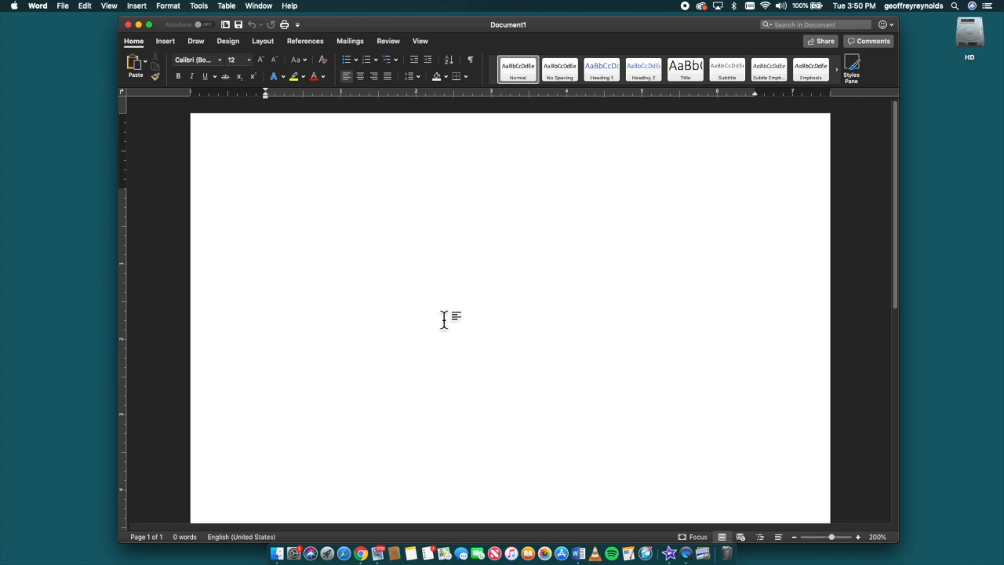
# Create a second blank document and close it again.
pyautogui.click(64, 9)
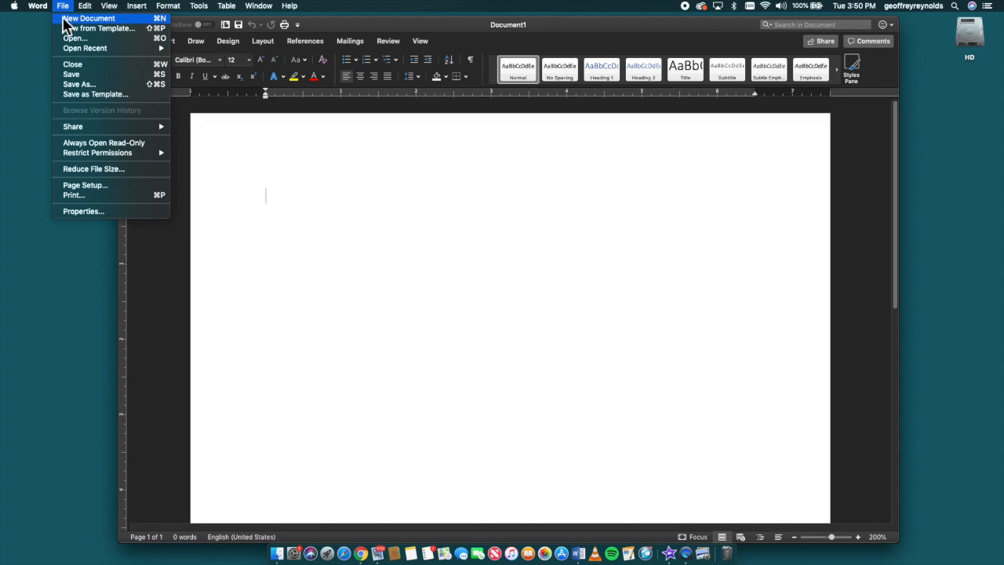
pyautogui.click(63, 21)
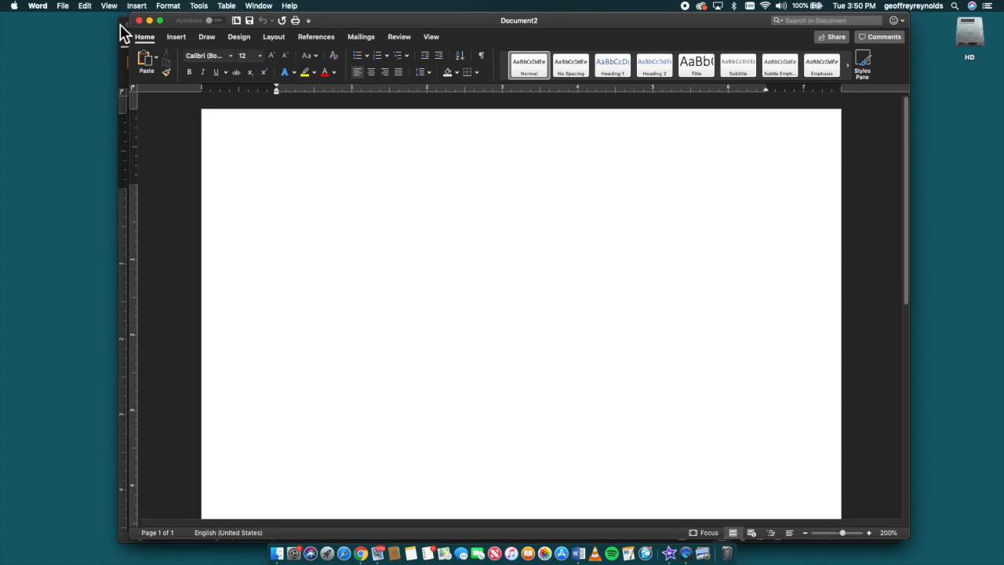
pyautogui.press('super+w')
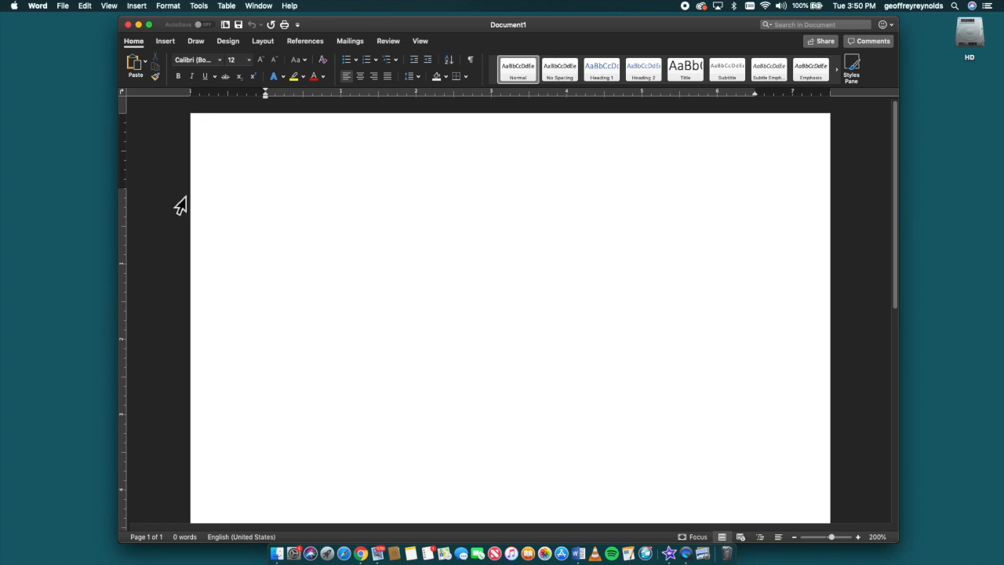
pyautogui.click(64, 5)
pyautogui.click(62, 31)
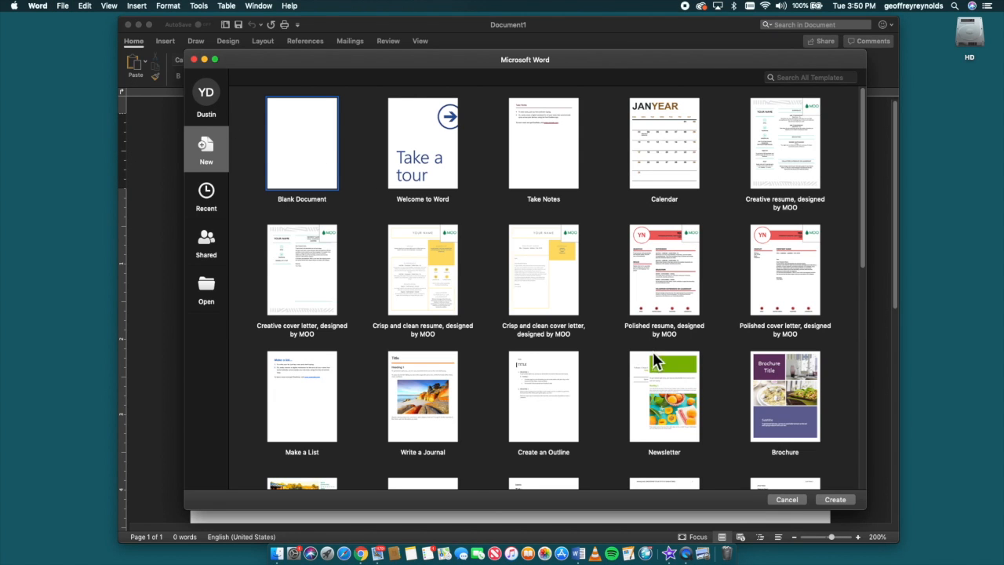
pyautogui.click(787, 500)
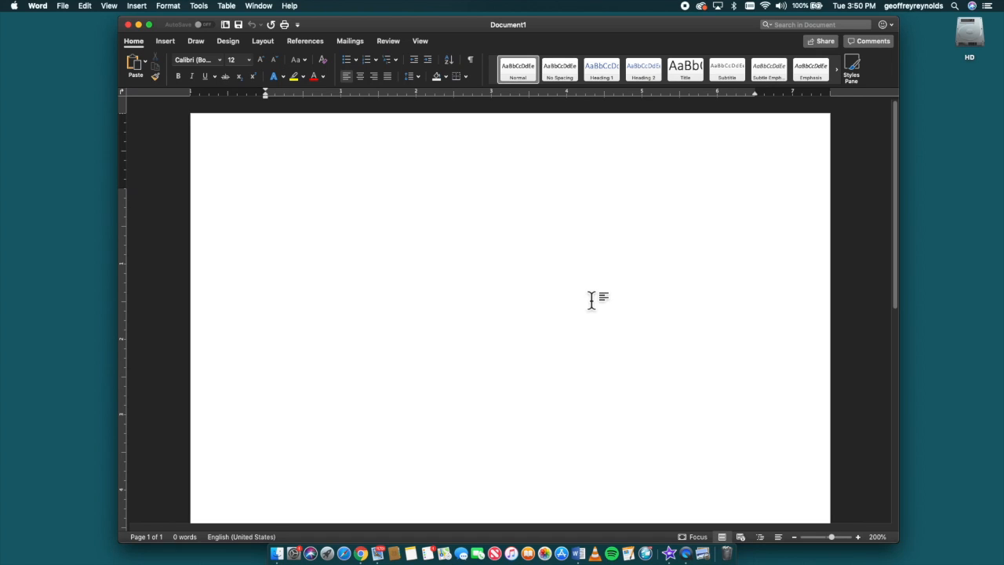
# Enter the word "Father" on the first line of the document and copy it.
pyautogui.write('Father')
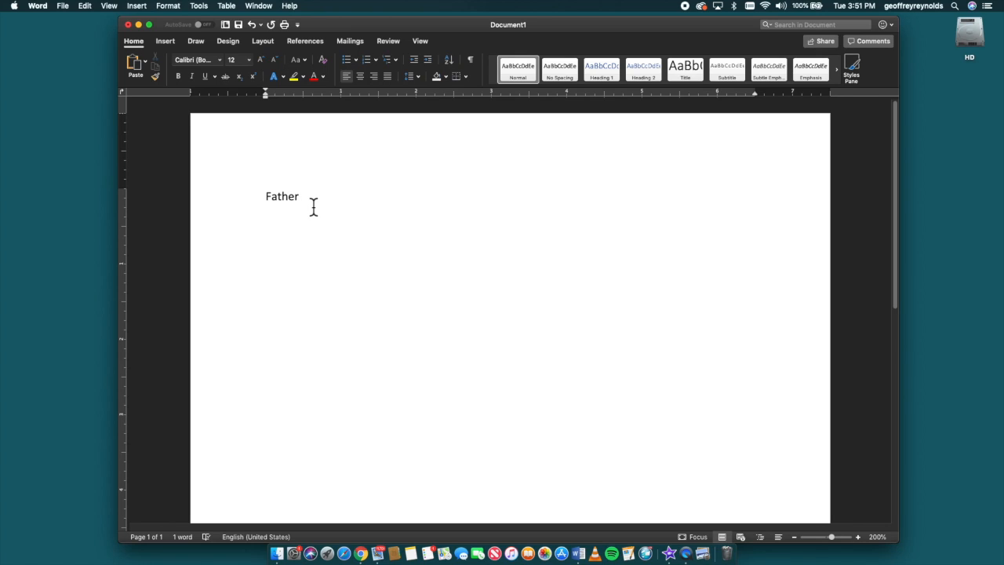
pyautogui.moveTo(317, 204); pyautogui.dragTo(253, 208)
pyautogui.press('super+c')
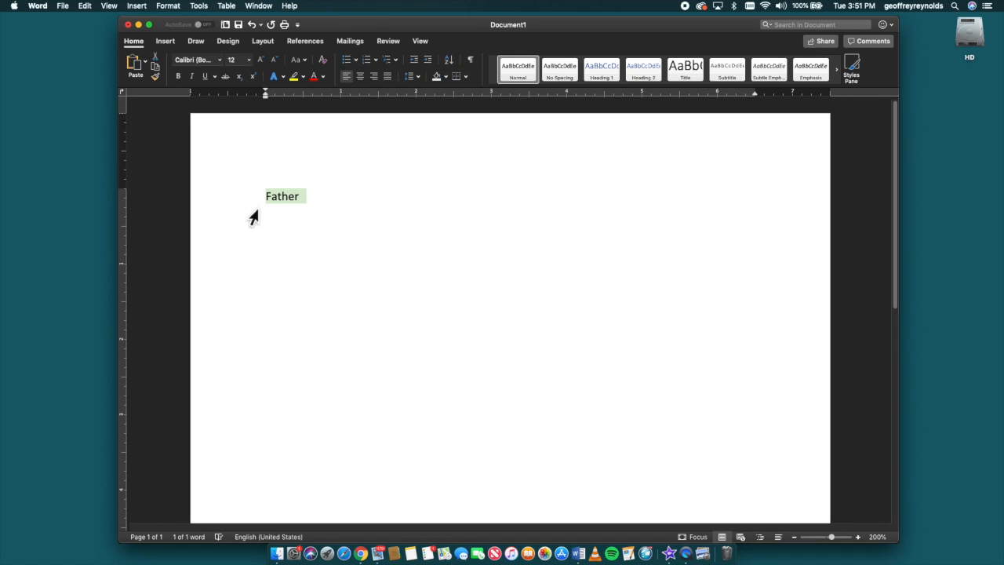
pyautogui.click(86, 8)
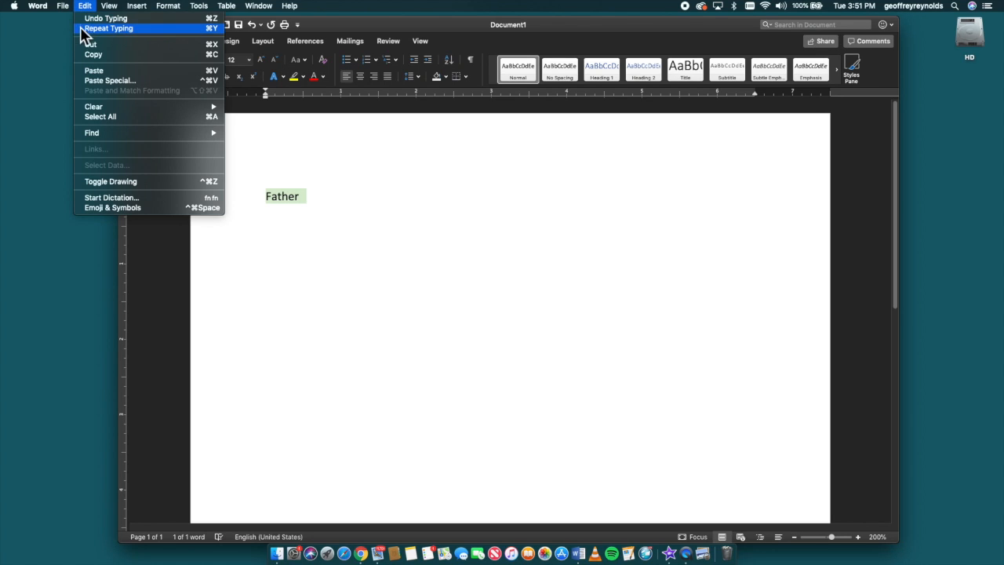
pyautogui.click(91, 55)
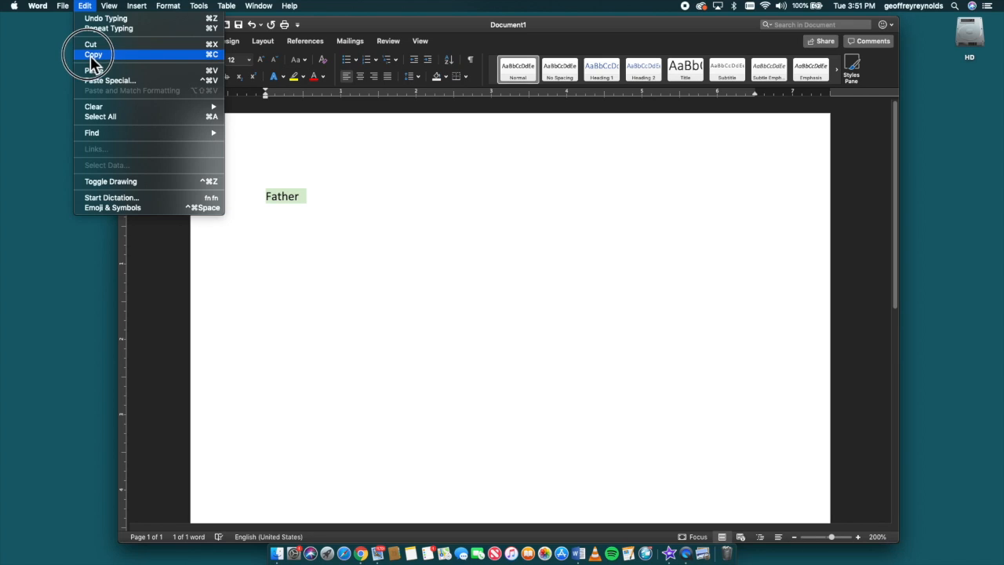
# Paste a copy of "Father" below the original, separated from it by a blank line.
pyautogui.click(427, 217)
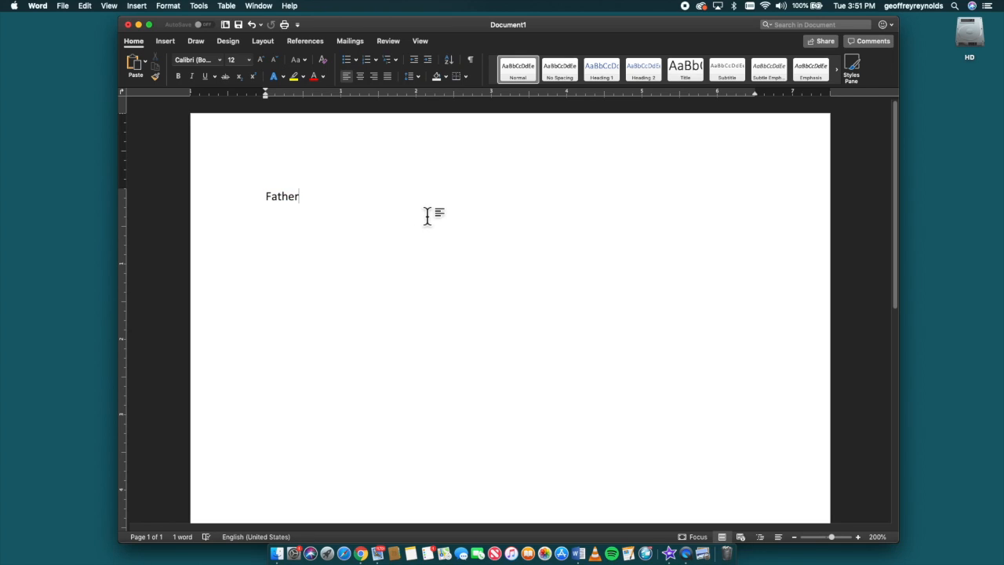
pyautogui.press('Return')
pyautogui.click(91, 6)
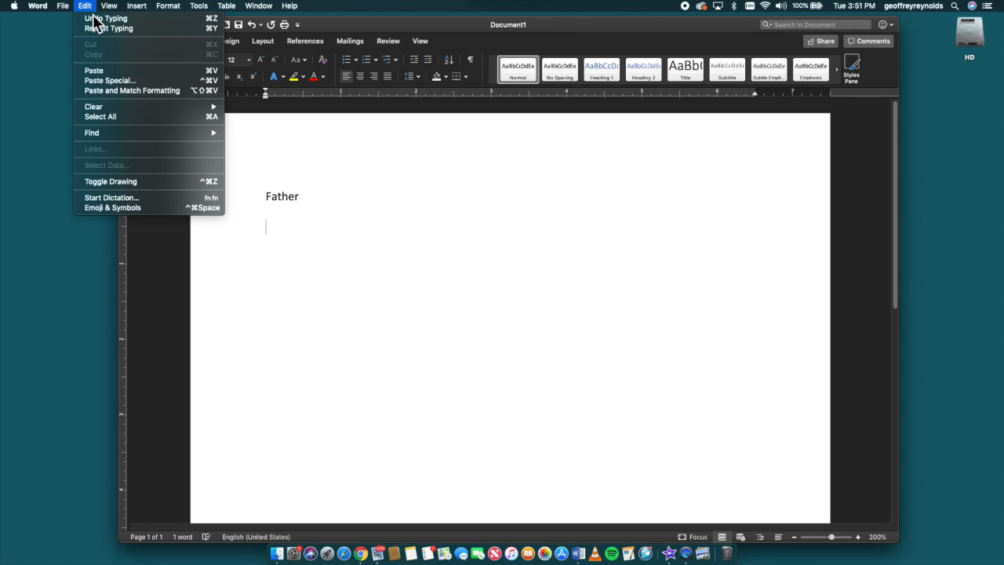
pyautogui.click(90, 72)
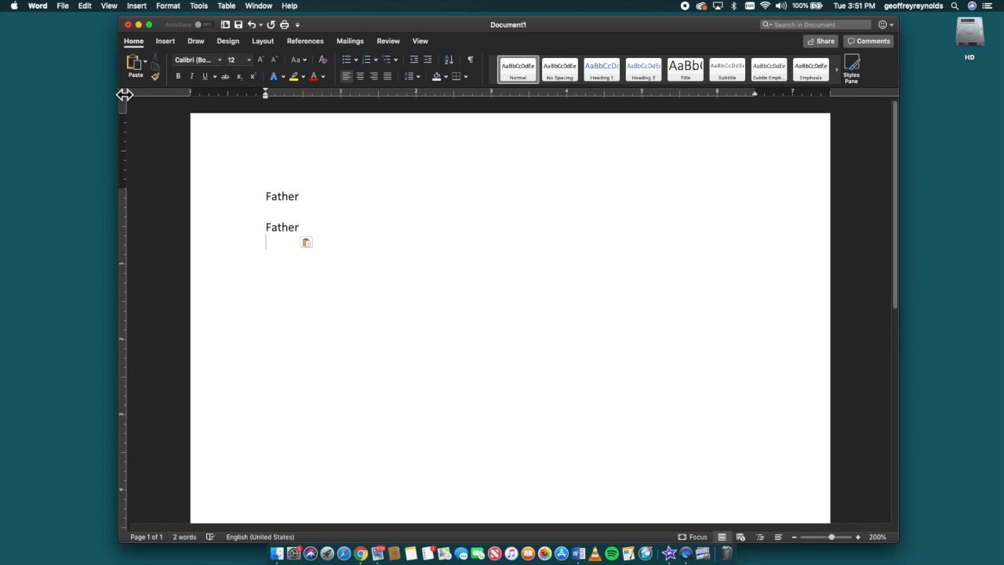
pyautogui.press('Return')
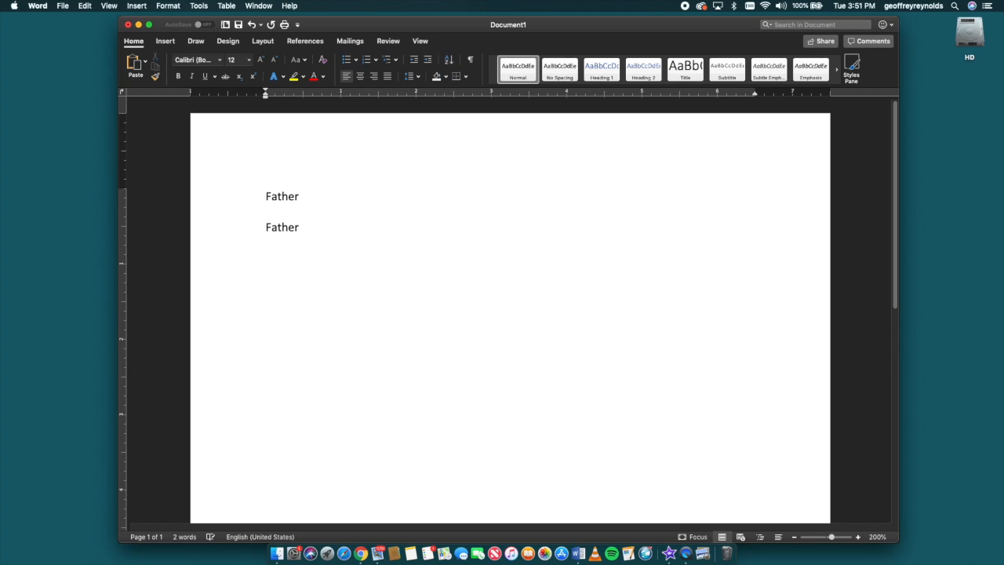
# Paste two more copies of "Father" below, keeping a blank line between them.
pyautogui.click(83, 7)
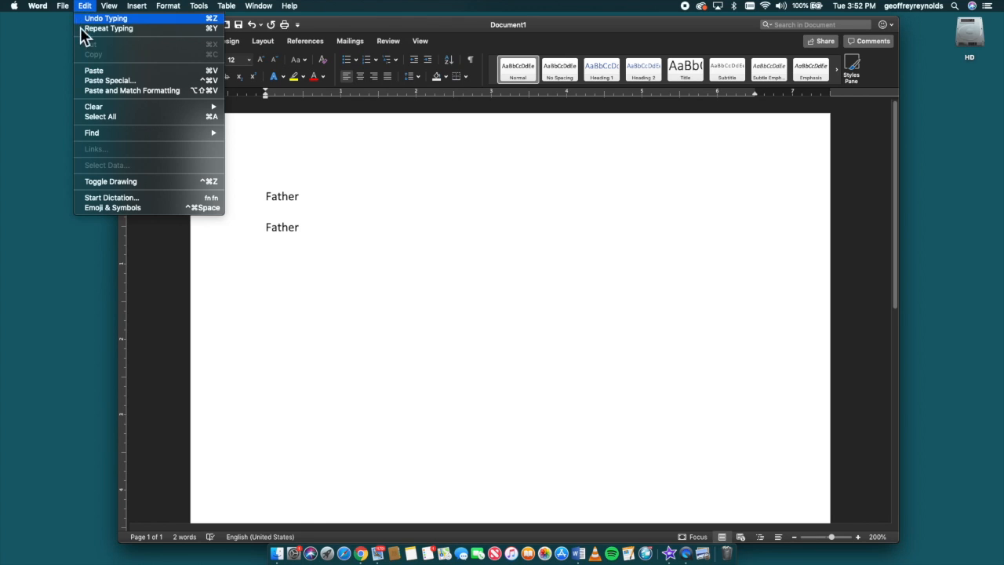
pyautogui.click(95, 91)
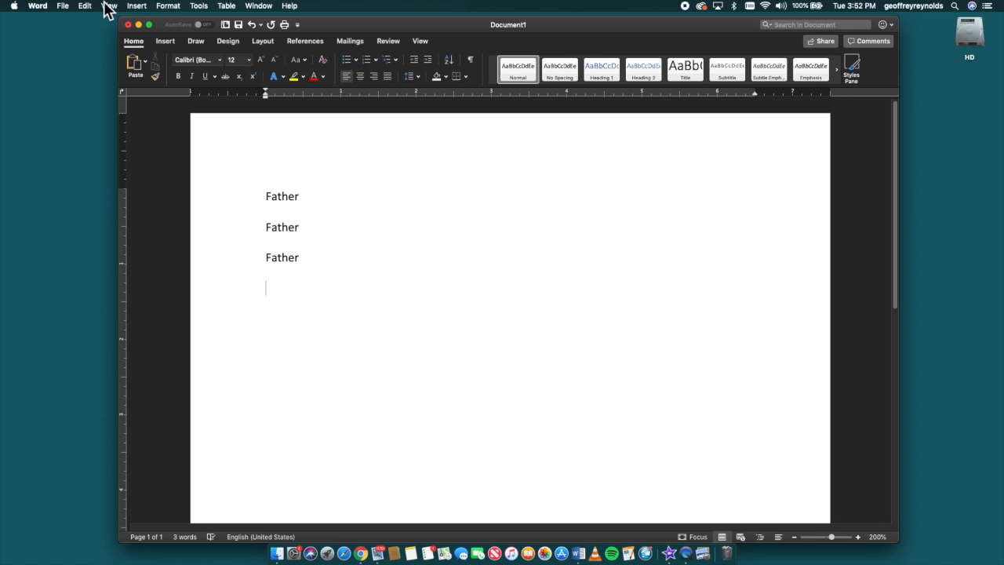
pyautogui.click(83, 7)
pyautogui.click(94, 70)
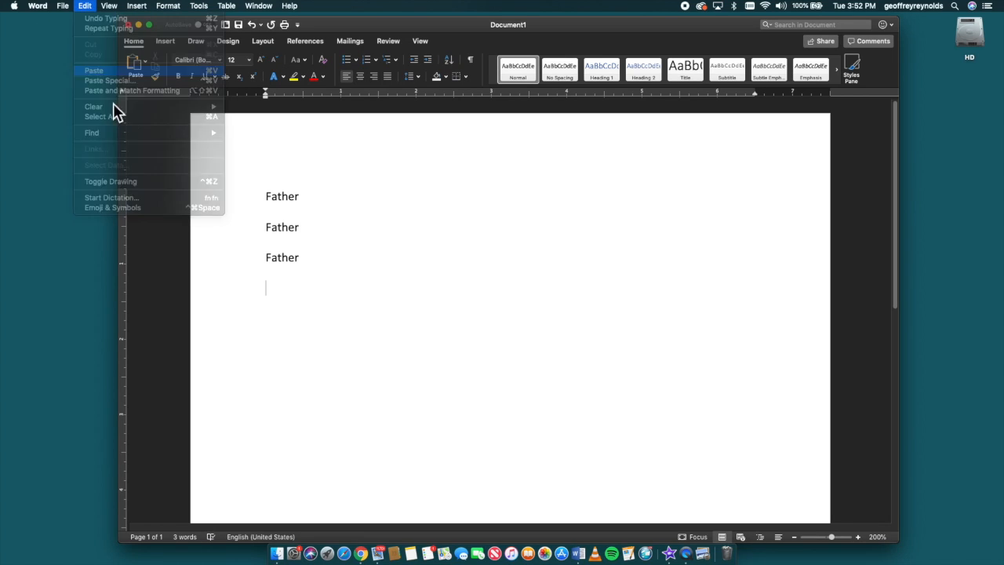
pyautogui.click(370, 299)
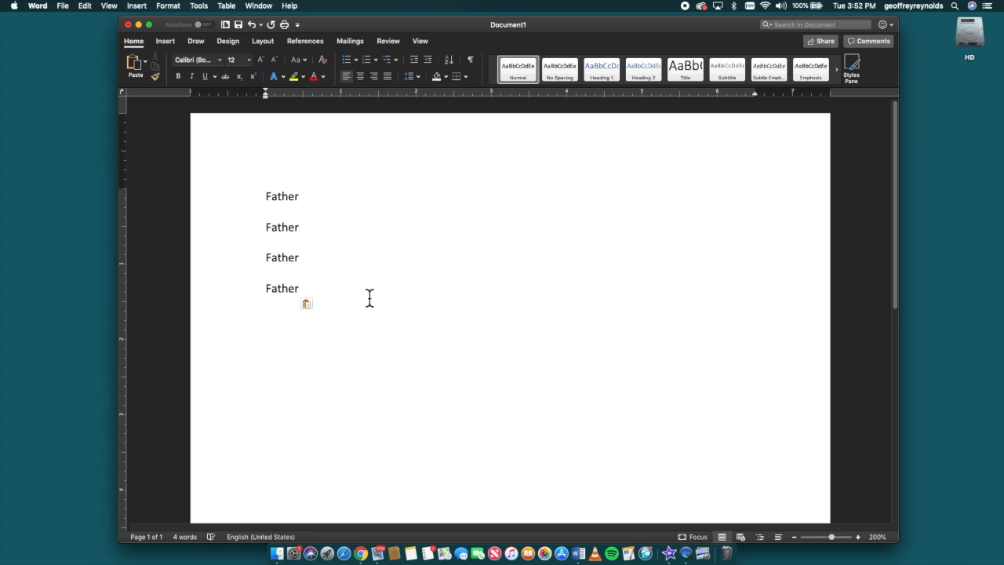
# Set the font of the first "Father" to Oriya MN.
pyautogui.click(294, 196)
pyautogui.click(302, 196)
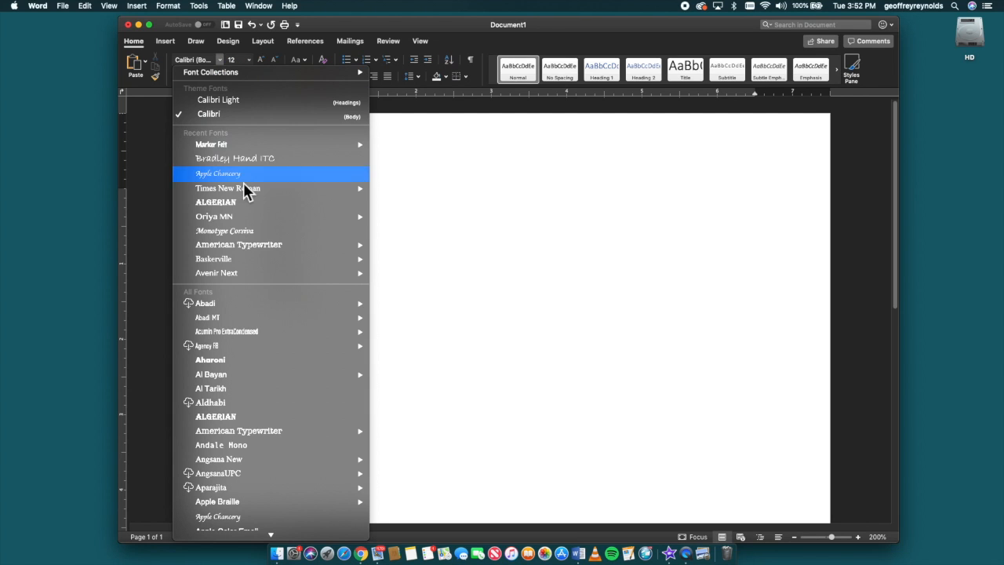
pyautogui.scroll(-20, 245, 208)
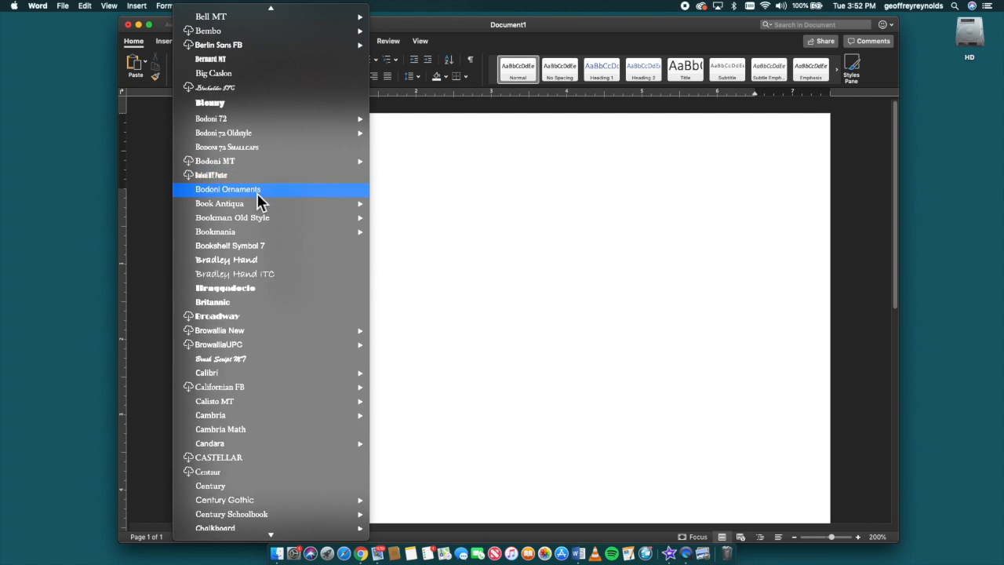
pyautogui.scroll(-20, 265, 191)
pyautogui.moveTo(288, 188)
pyautogui.scroll(20, 290, 182)
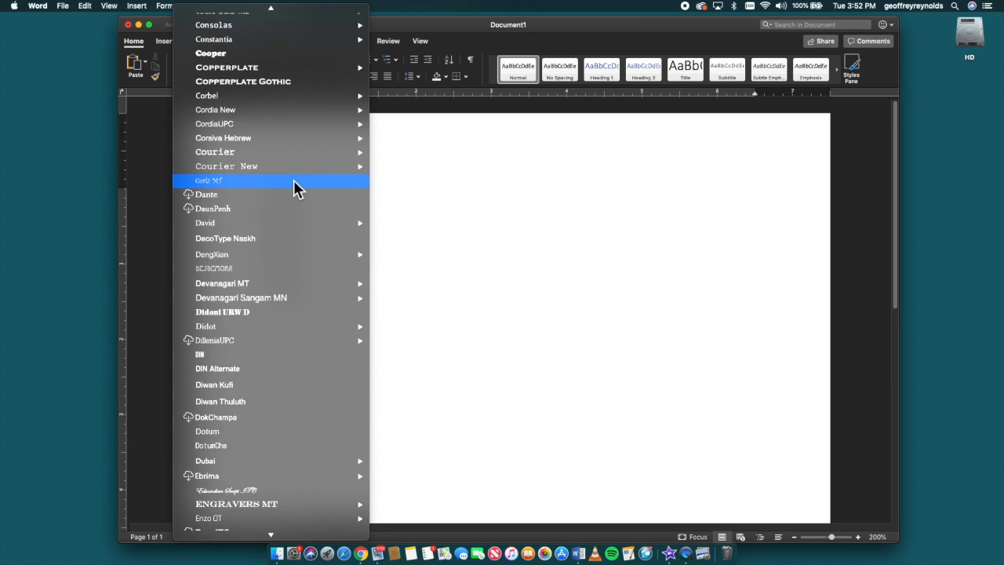
pyautogui.scroll(15, 300, 174)
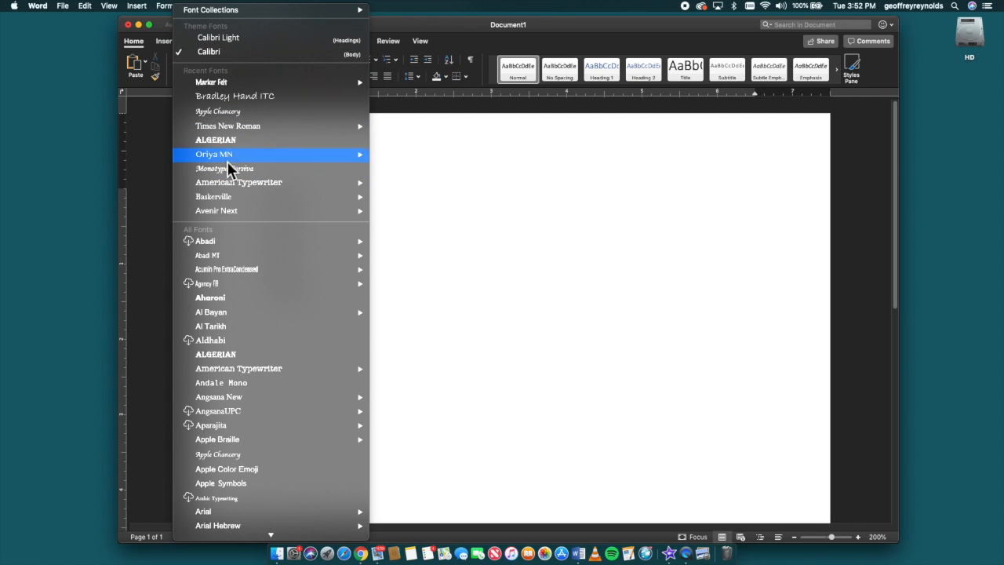
pyautogui.moveTo(240, 187)
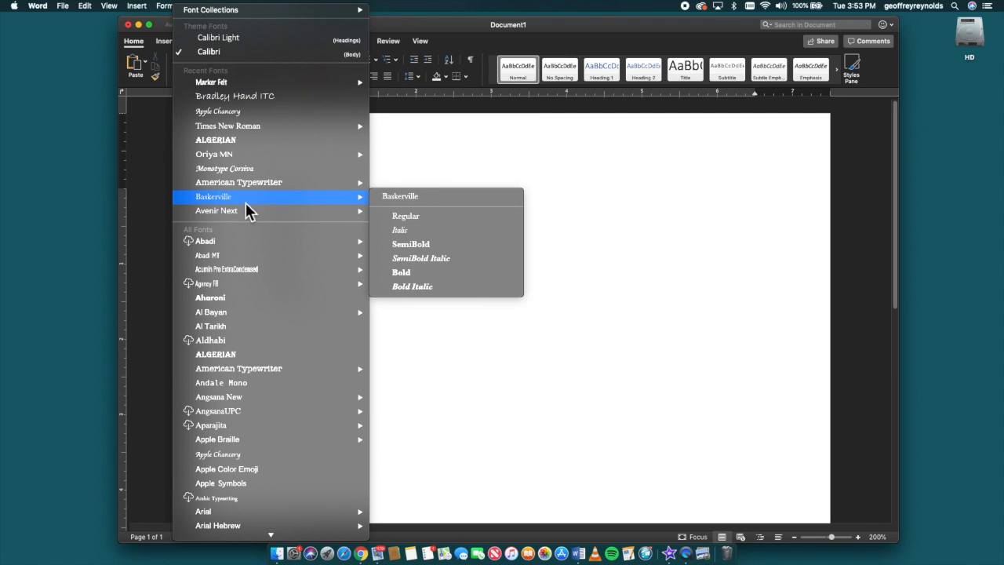
pyautogui.moveTo(247, 157)
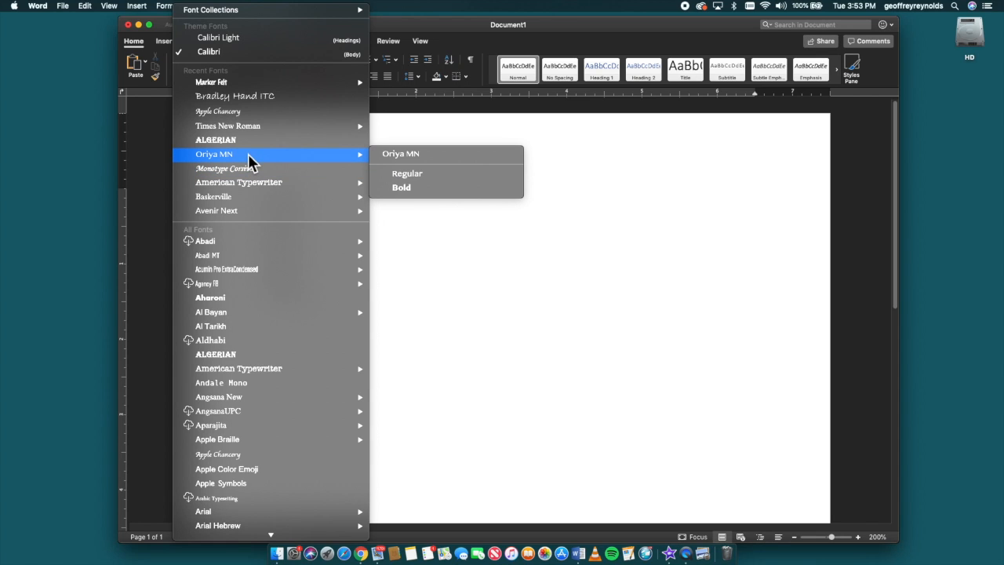
pyautogui.click(243, 157)
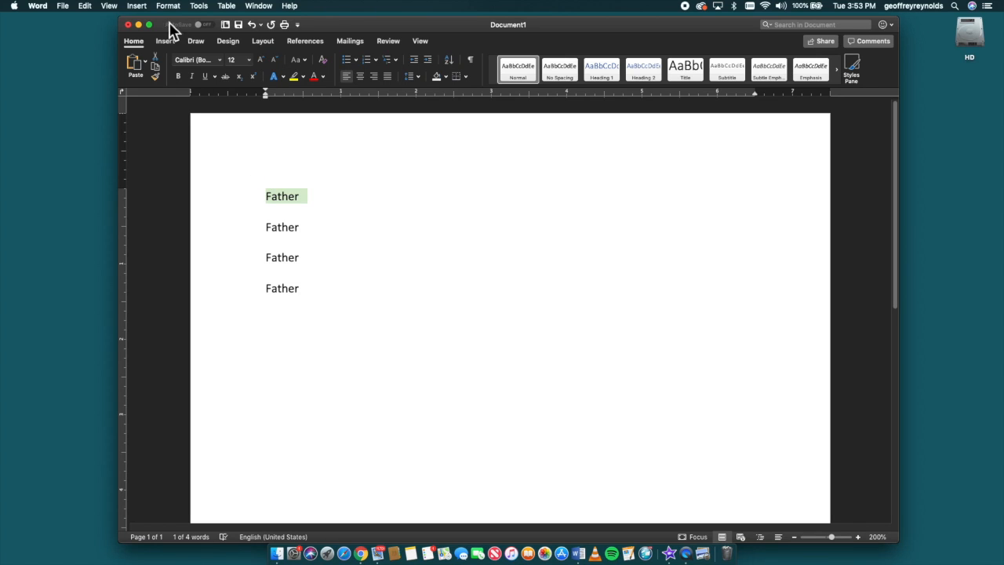
pyautogui.click(221, 62)
pyautogui.moveTo(217, 149)
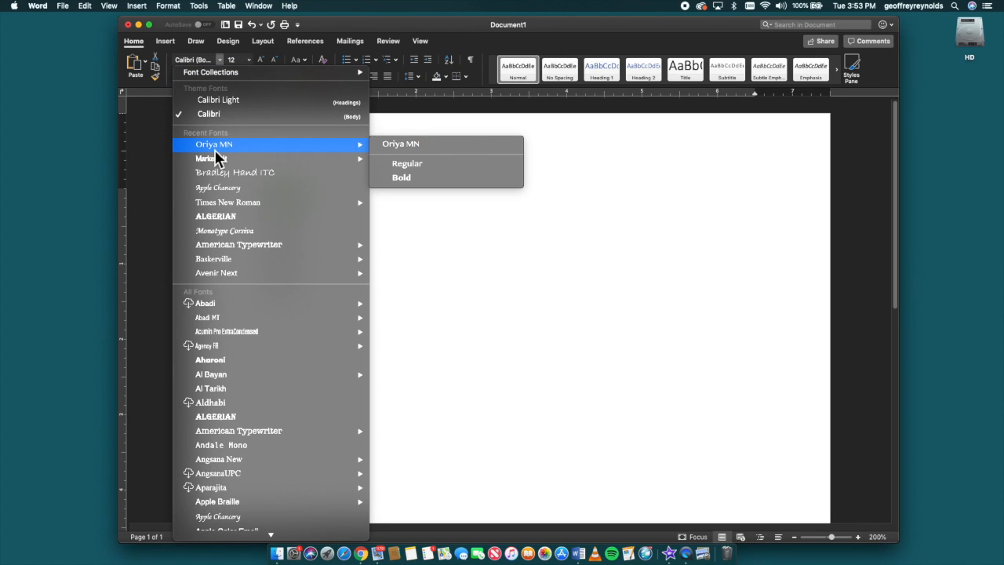
pyautogui.click(431, 151)
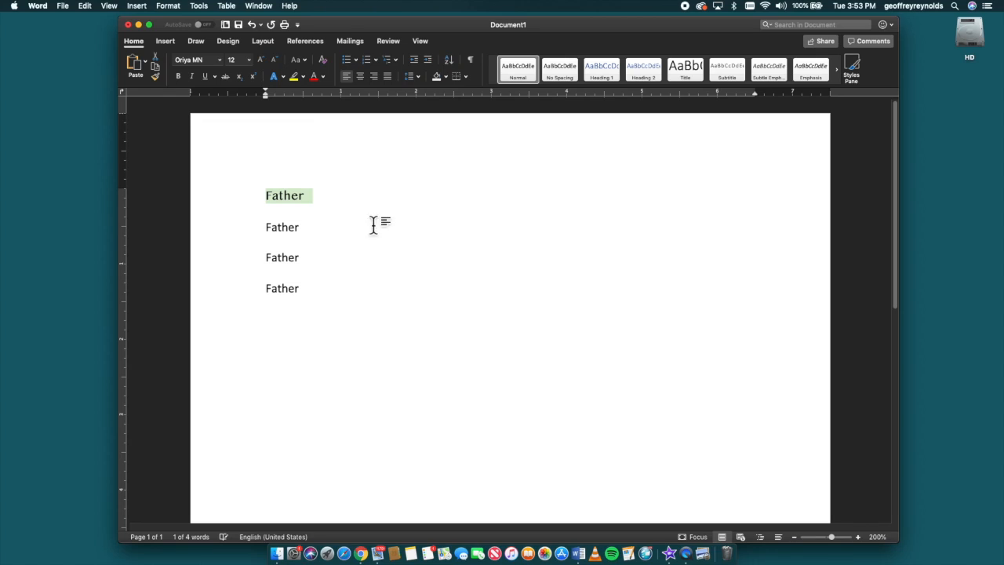
# Set the font of the second "Father" to Bradley Hand ITC.
pyautogui.moveTo(321, 234); pyautogui.dragTo(264, 230)
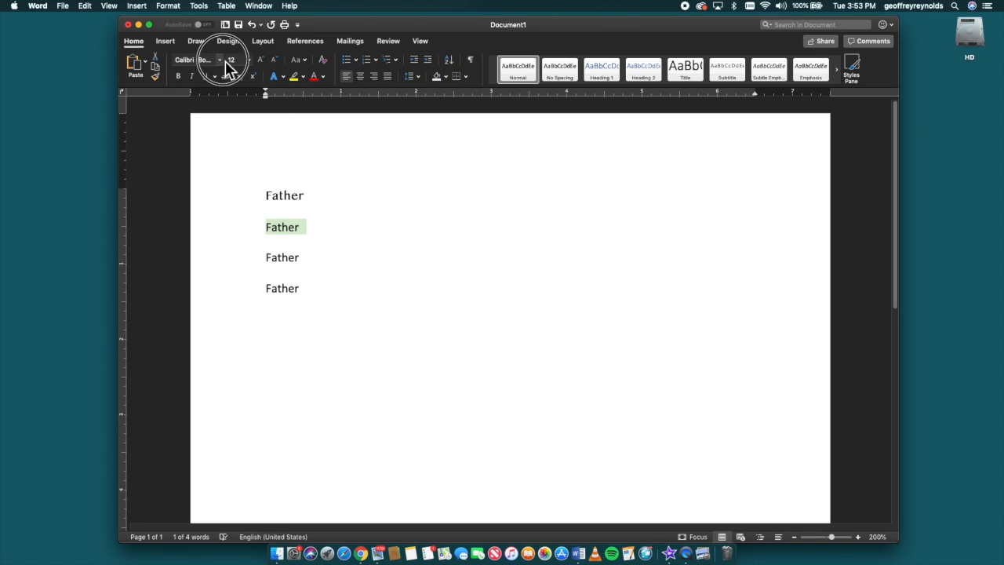
pyautogui.click(222, 61)
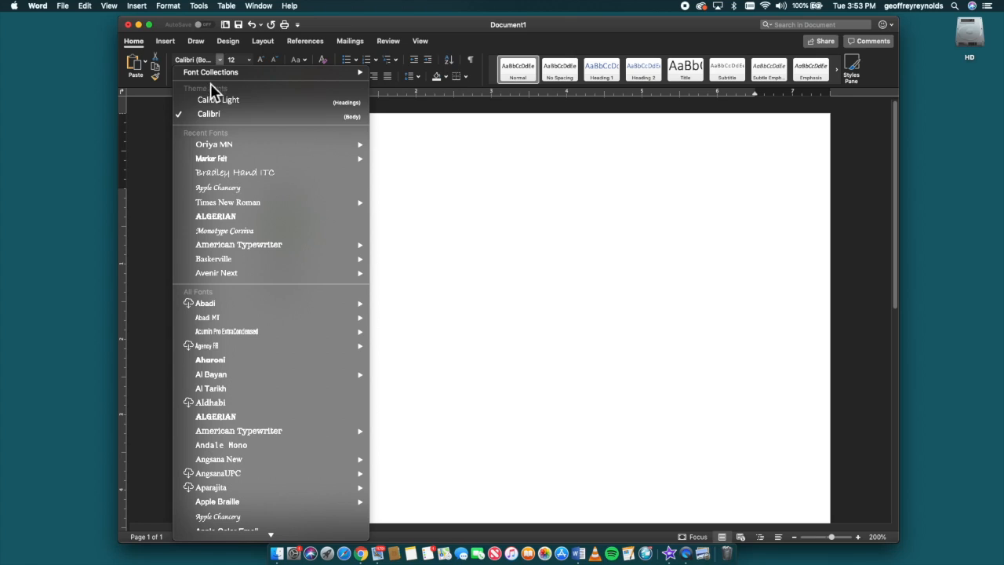
pyautogui.click(268, 177)
# Set the font of the third "Father" to Algerian.
pyautogui.click(319, 265)
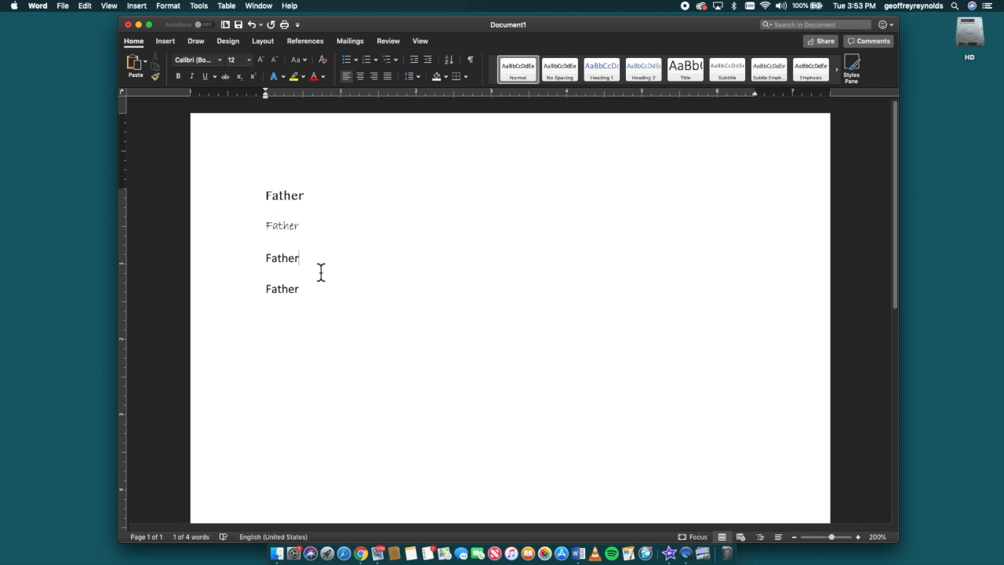
pyautogui.click(246, 250)
pyautogui.click(317, 270)
pyautogui.click(252, 252)
pyautogui.click(220, 60)
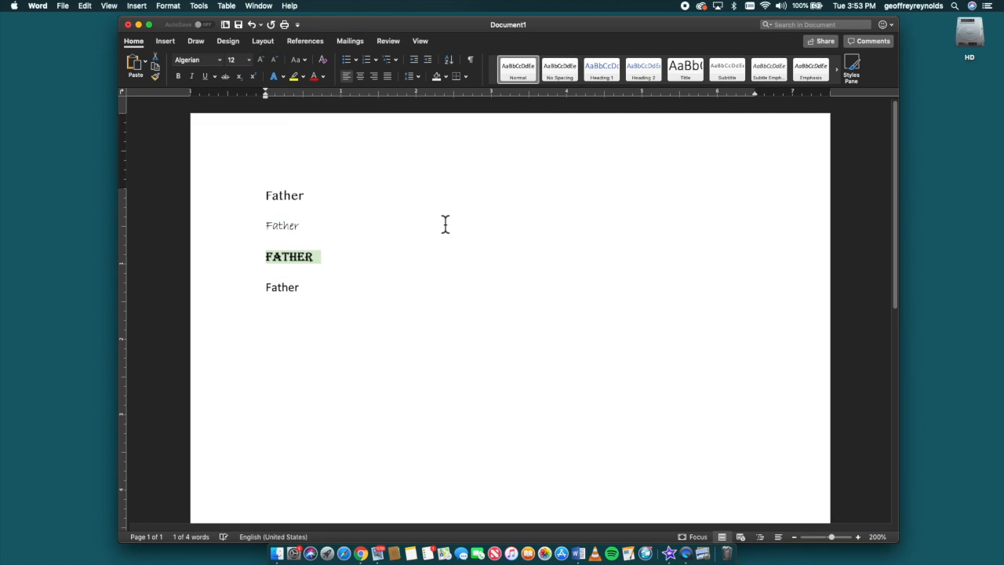
# Set the font of the fourth "Father" to Apple Chancery.
pyautogui.click(354, 341)
pyautogui.click(318, 301)
pyautogui.moveTo(319, 304); pyautogui.dragTo(265, 298)
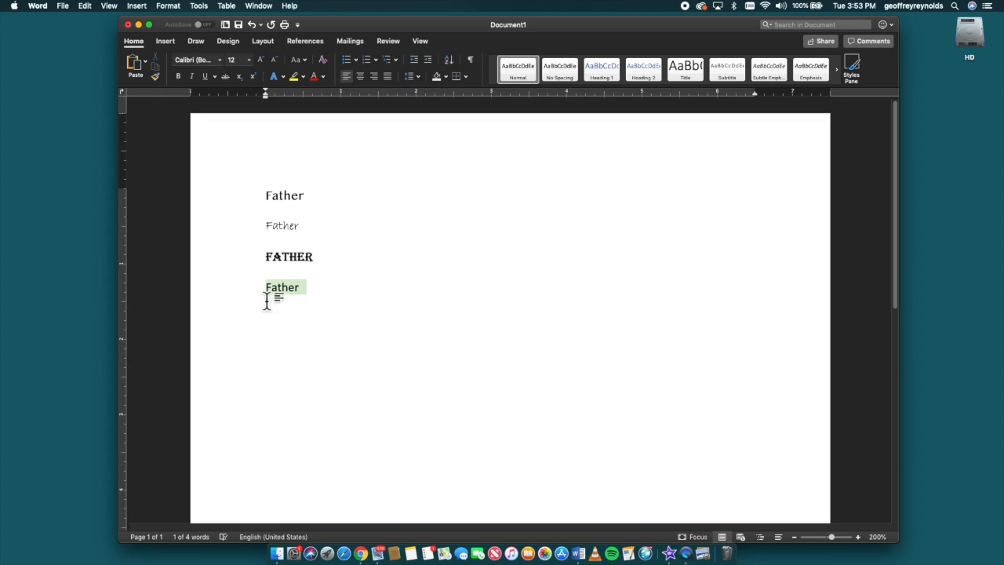
pyautogui.click(221, 60)
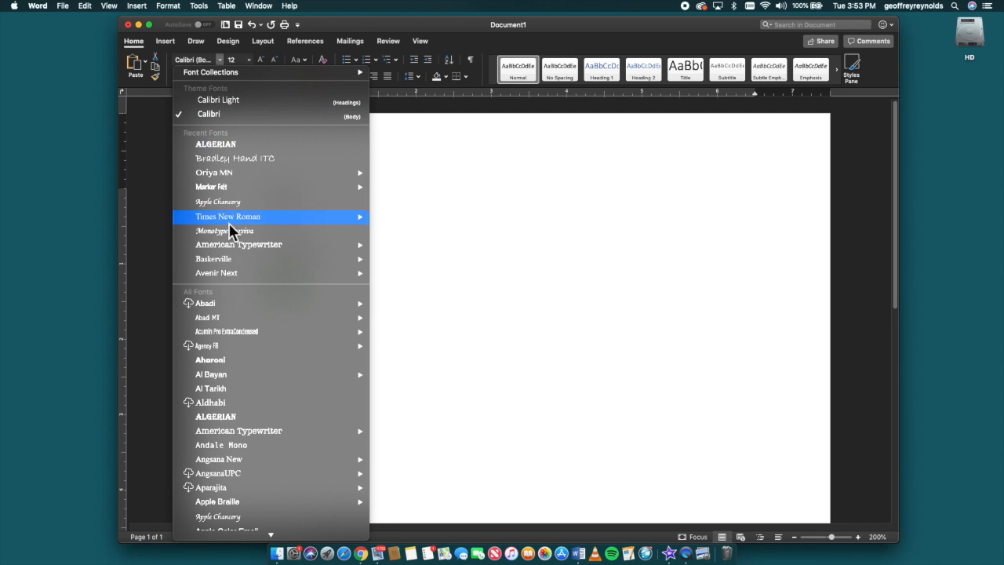
pyautogui.moveTo(254, 350)
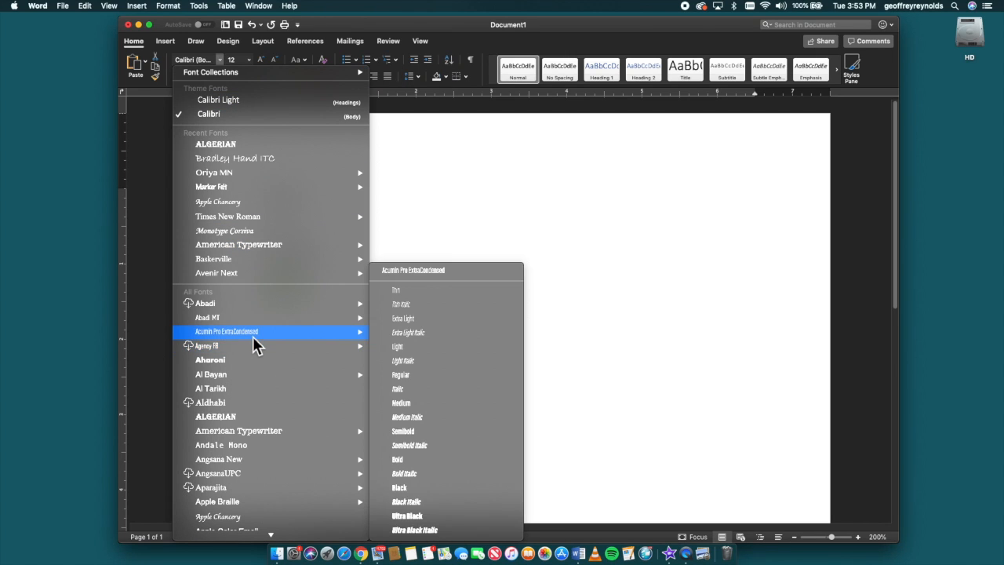
pyautogui.scroll(-2, 254, 337)
pyautogui.scroll(-5, 256, 343)
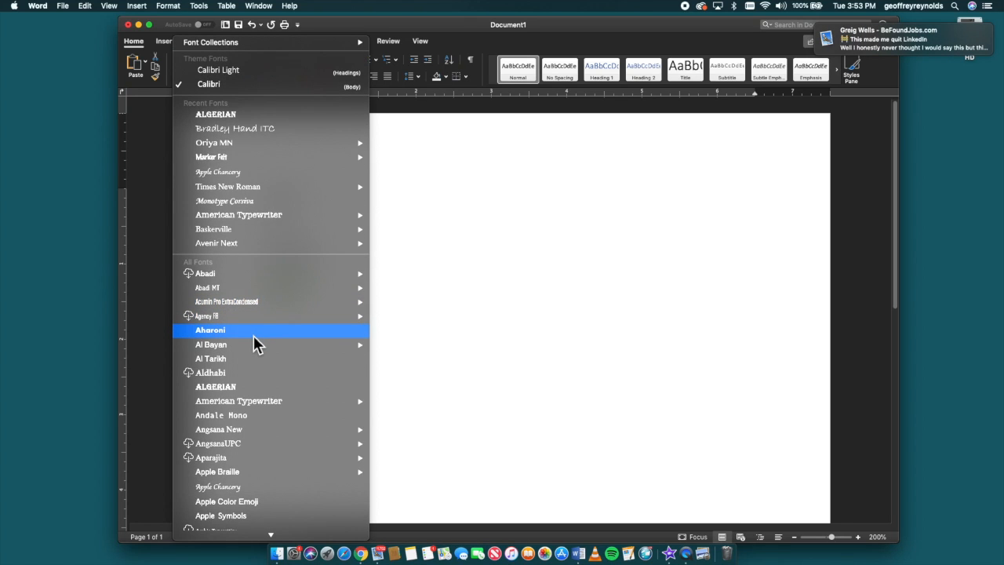
pyautogui.scroll(-2, 253, 342)
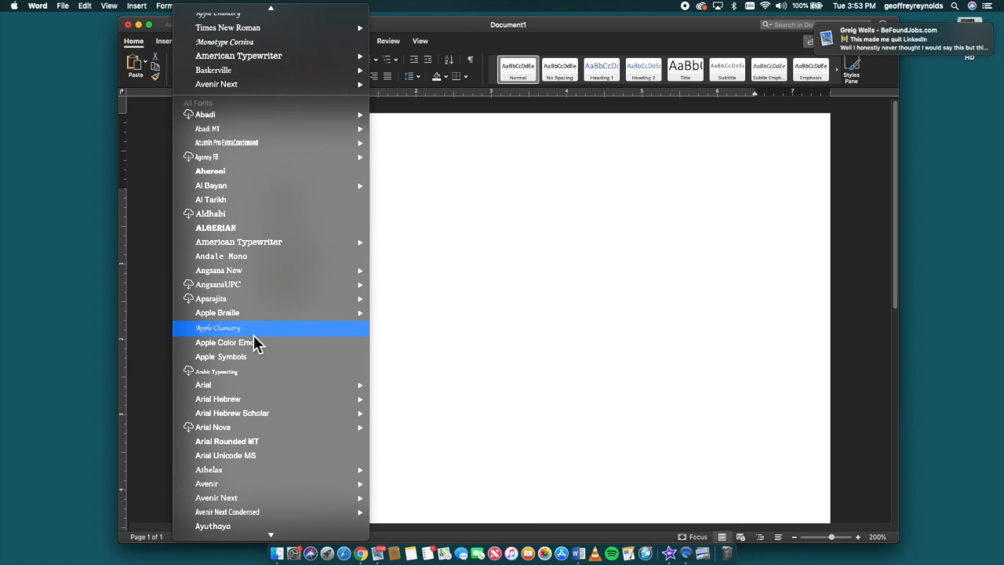
pyautogui.click(254, 335)
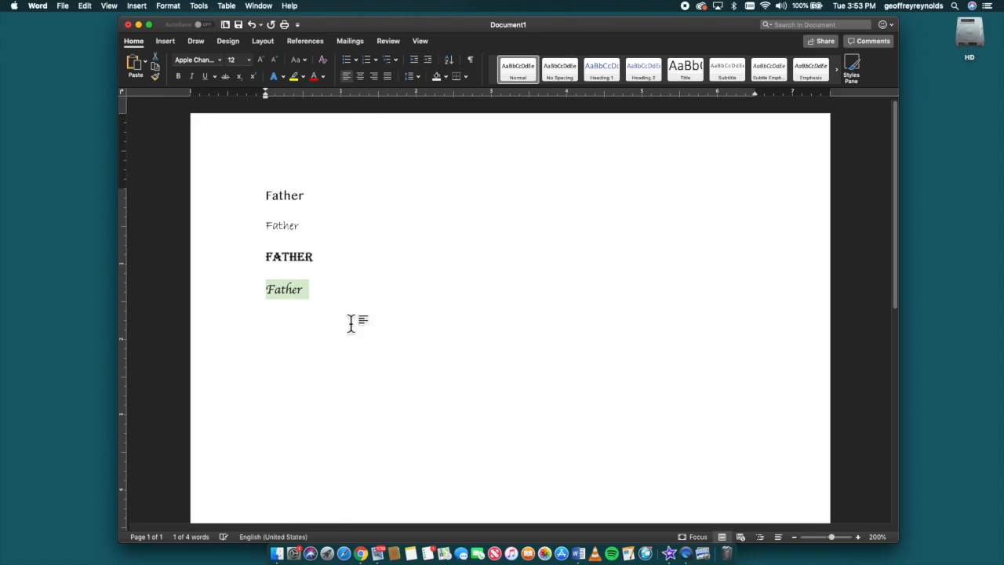
pyautogui.click(398, 308)
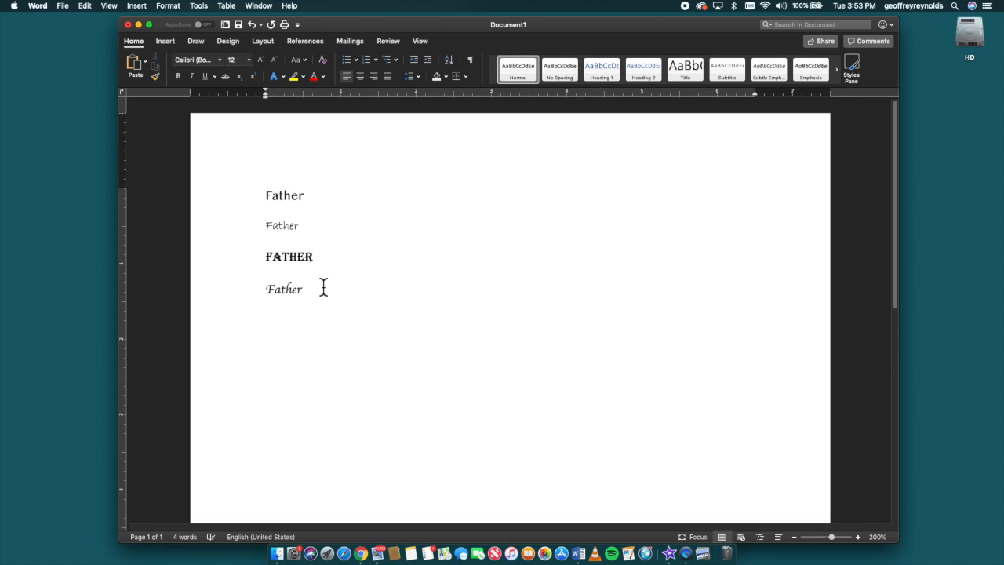
# Try font size 8 on the first "Father", and set its size to 24.
pyautogui.click(293, 196)
pyautogui.moveTo(267, 195); pyautogui.dragTo(307, 199)
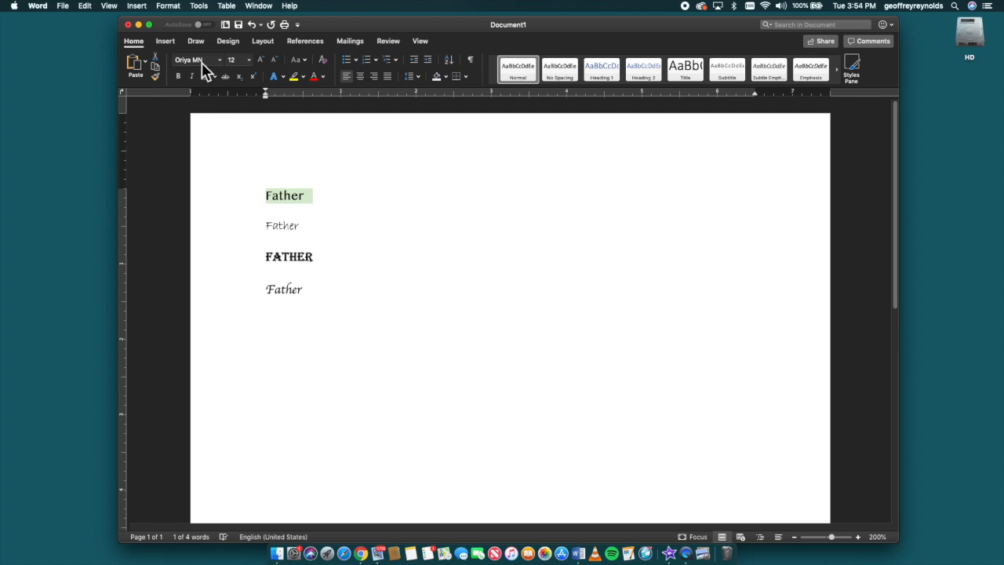
pyautogui.click(249, 61)
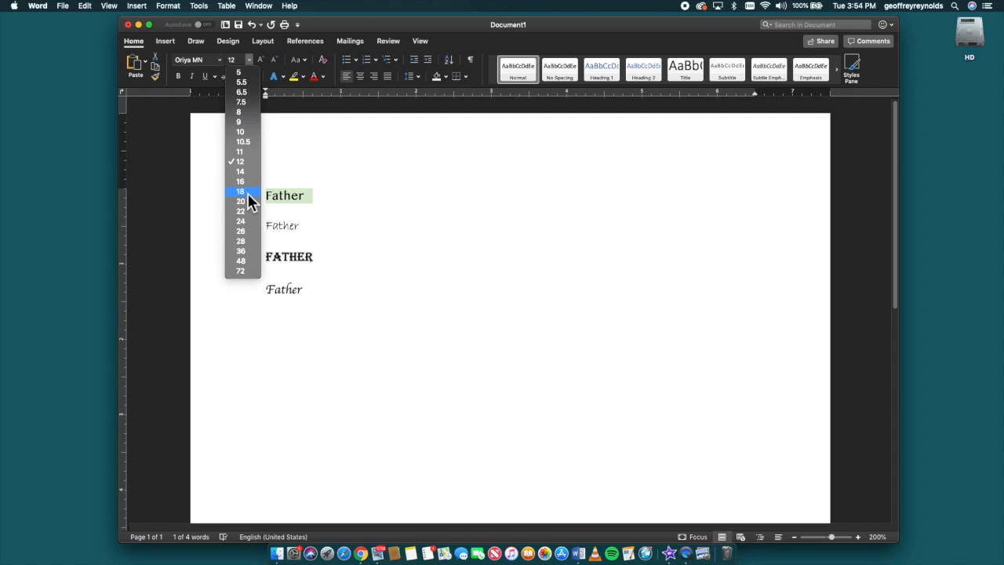
pyautogui.click(239, 112)
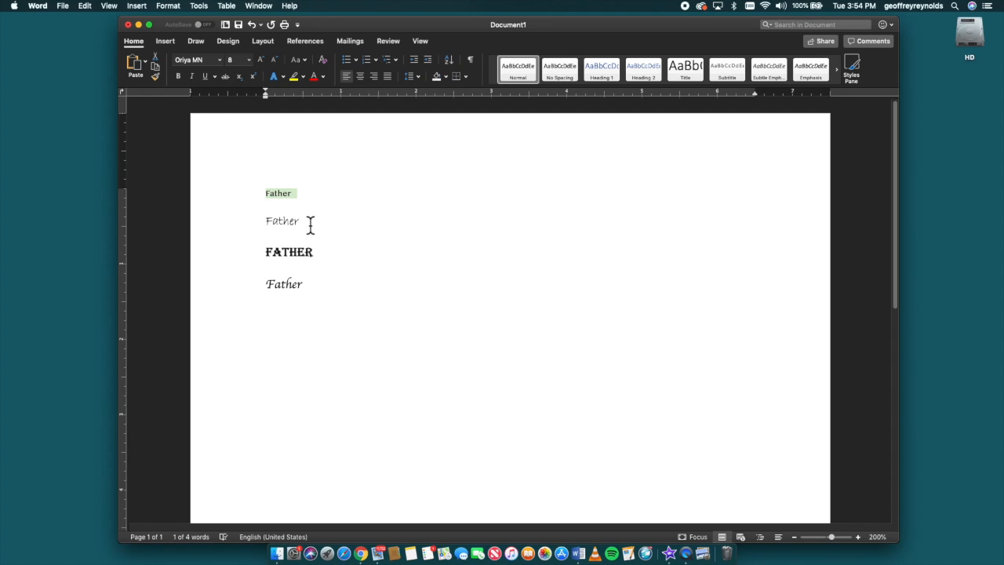
pyautogui.click(249, 59)
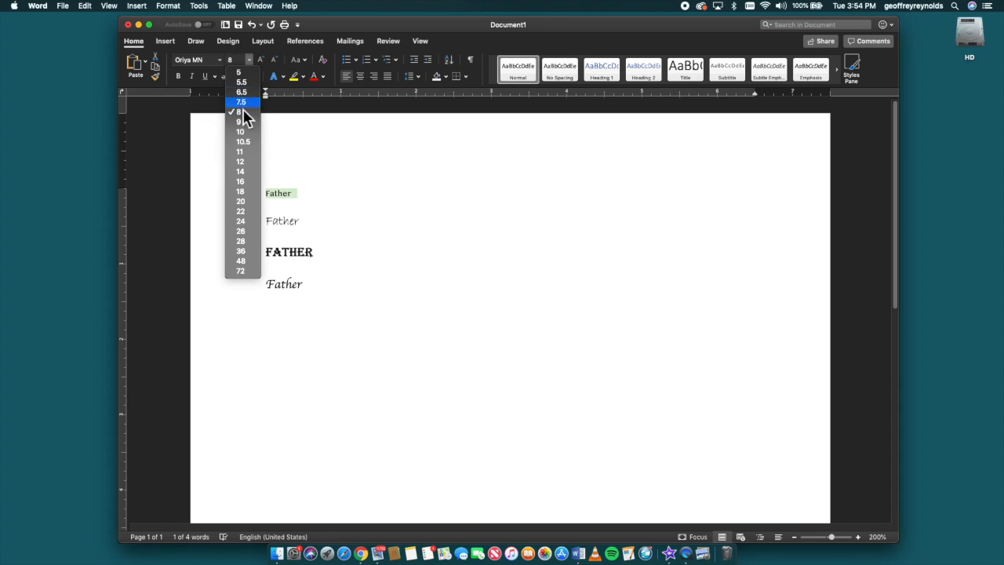
pyautogui.click(245, 221)
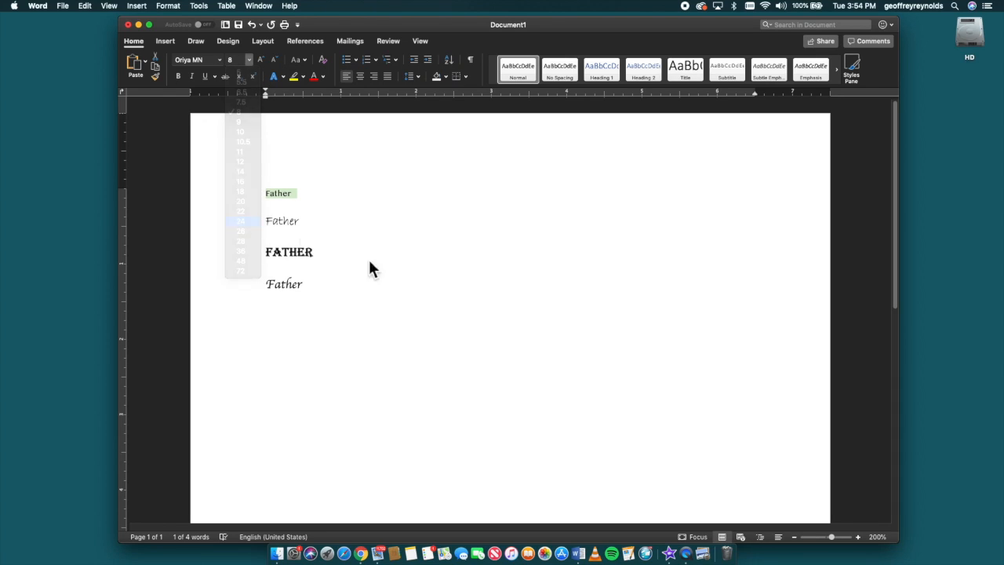
pyautogui.click(453, 319)
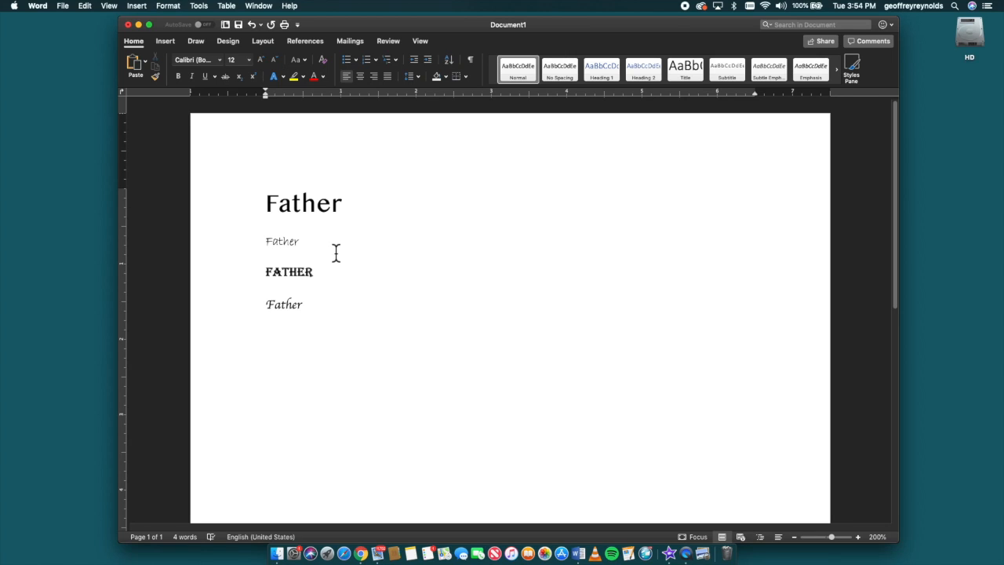
# Set the font size of the second "Father" to 28.
pyautogui.doubleClick(276, 239)
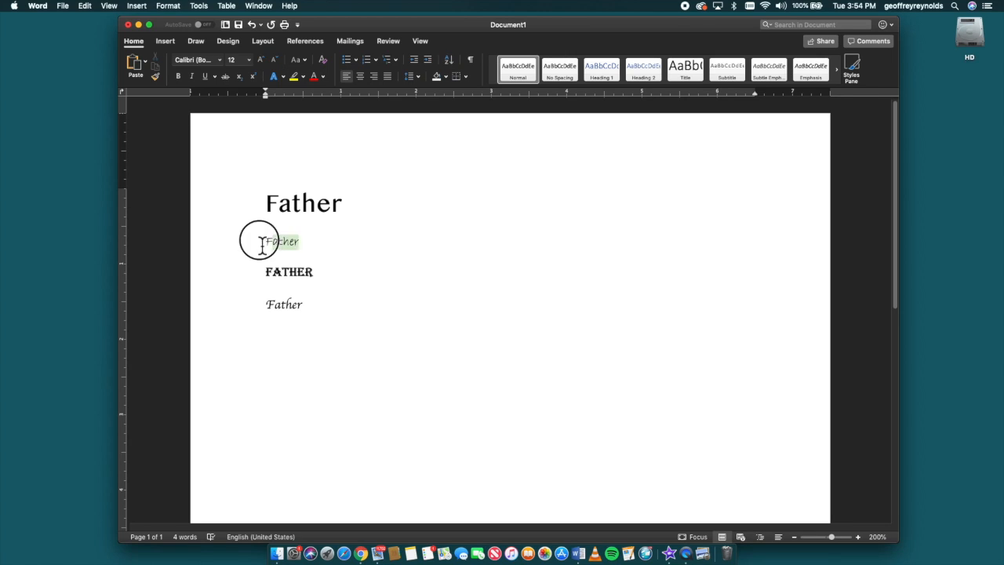
pyautogui.click(249, 60)
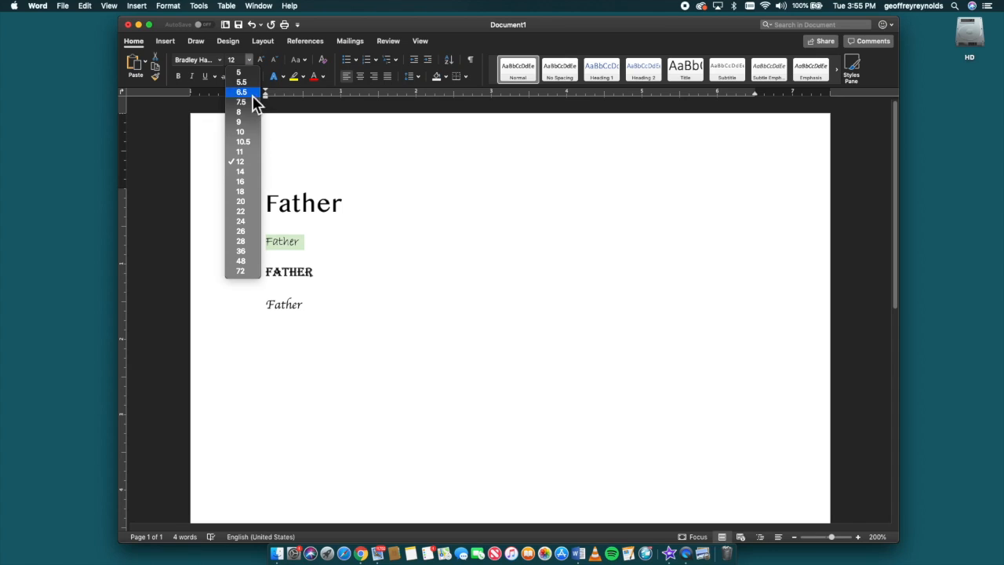
pyautogui.click(246, 242)
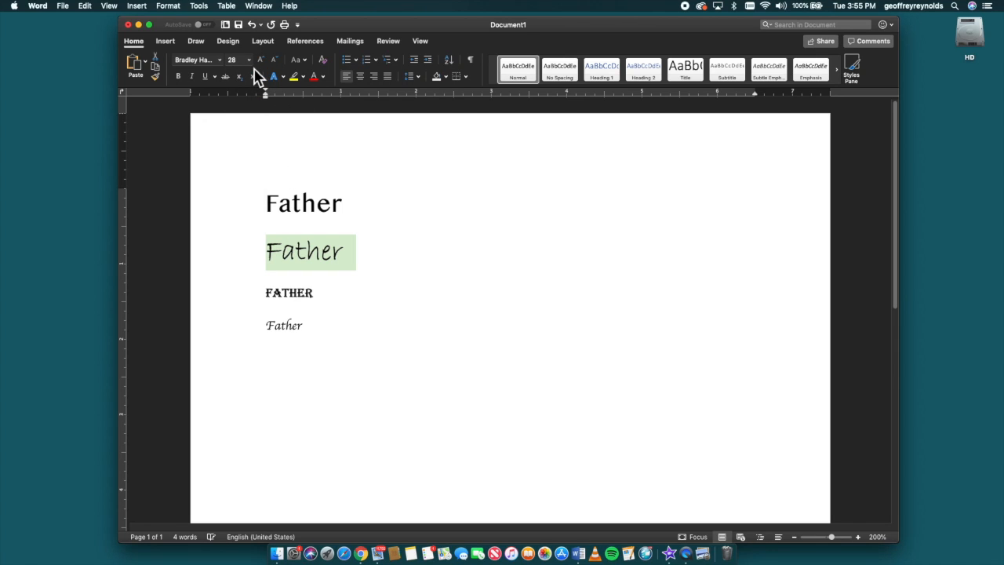
# Set the font size of the third "Father" to the custom value 30.
pyautogui.doubleClick(304, 296)
pyautogui.moveTo(330, 305); pyautogui.dragTo(265, 301)
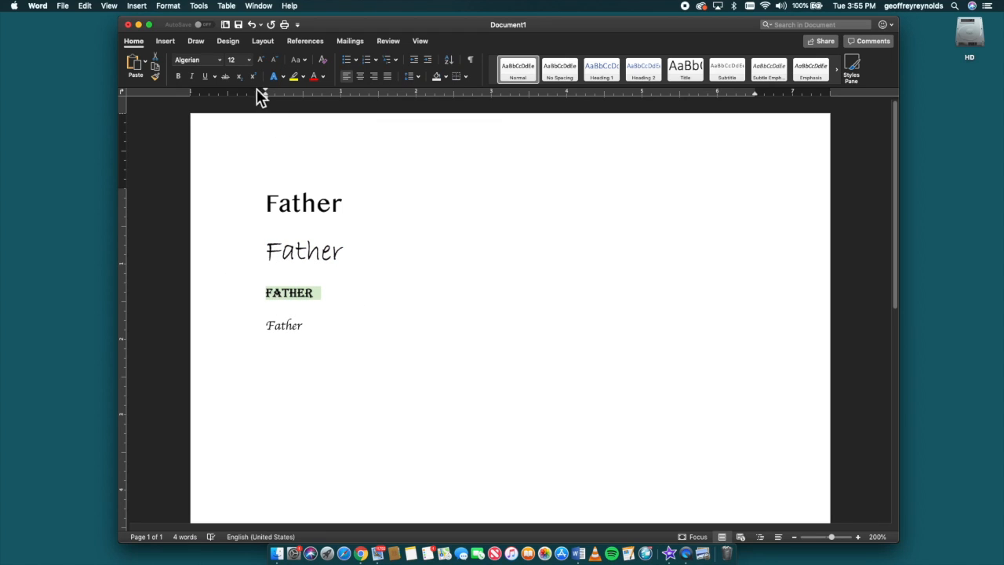
pyautogui.click(249, 60)
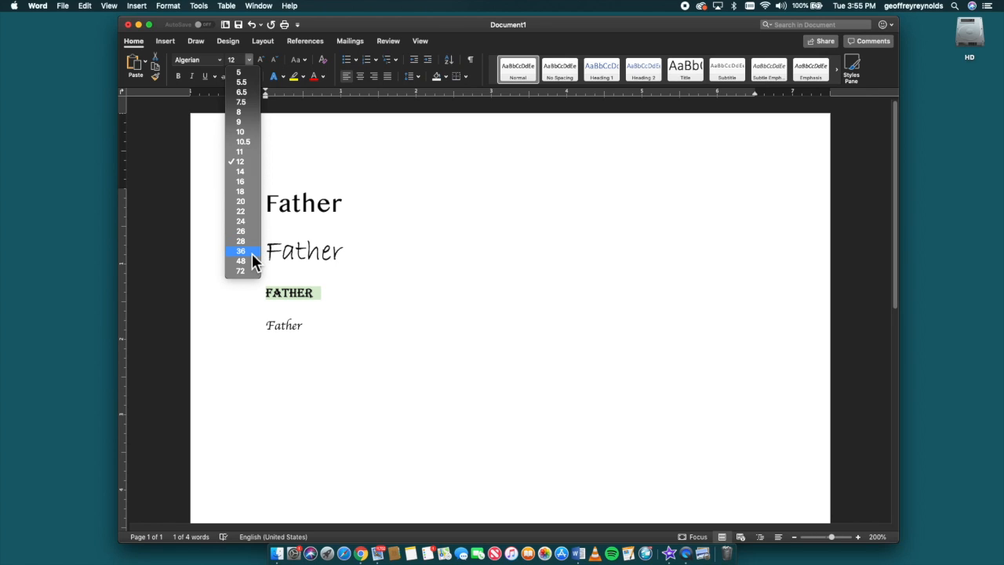
pyautogui.click(441, 402)
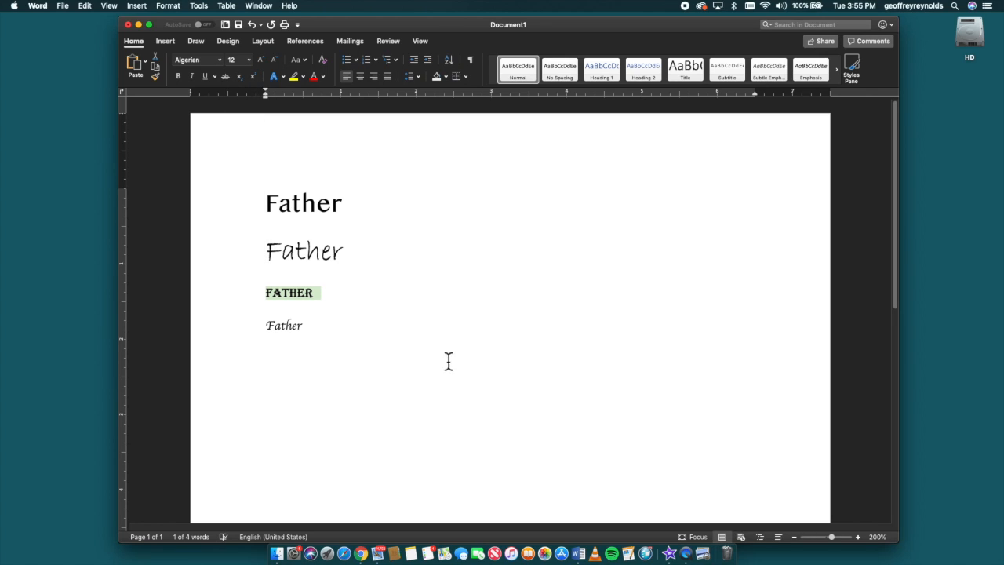
pyautogui.click(233, 60)
pyautogui.write('30')
pyautogui.press('Return')
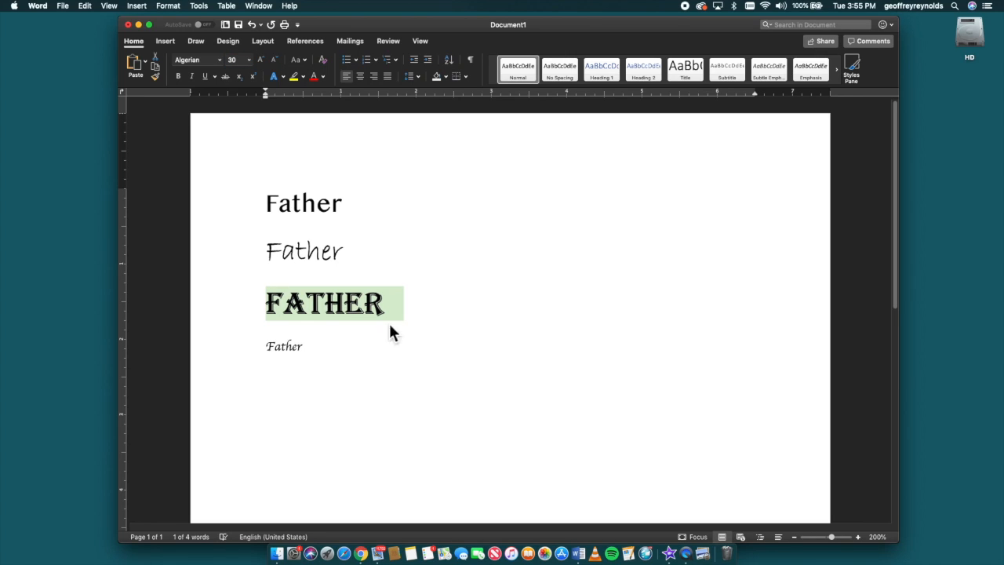
pyautogui.click(367, 370)
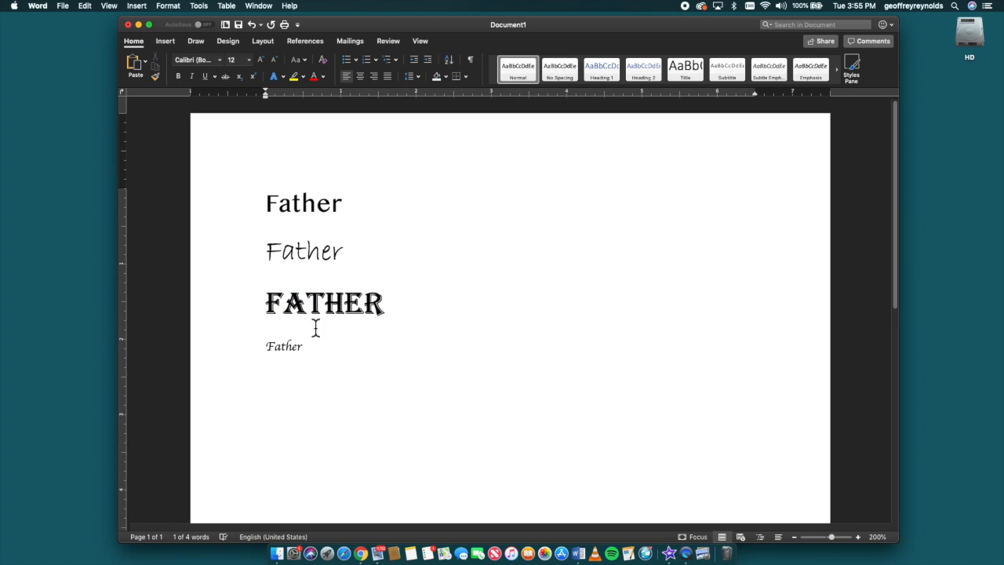
# Set the font size of the fourth "Father" to 18.
pyautogui.click(301, 349)
pyautogui.moveTo(301, 349); pyautogui.dragTo(228, 345)
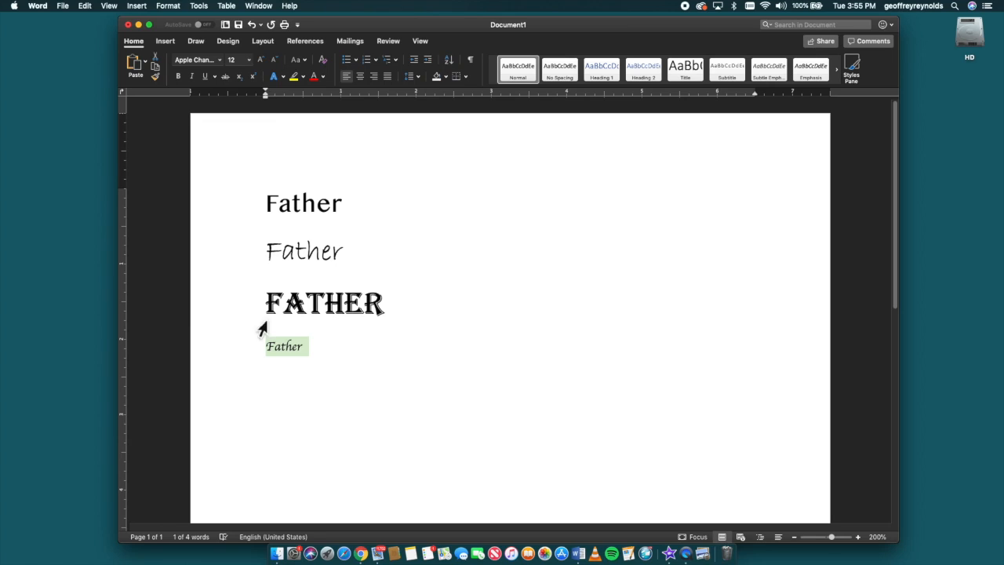
pyautogui.click(248, 61)
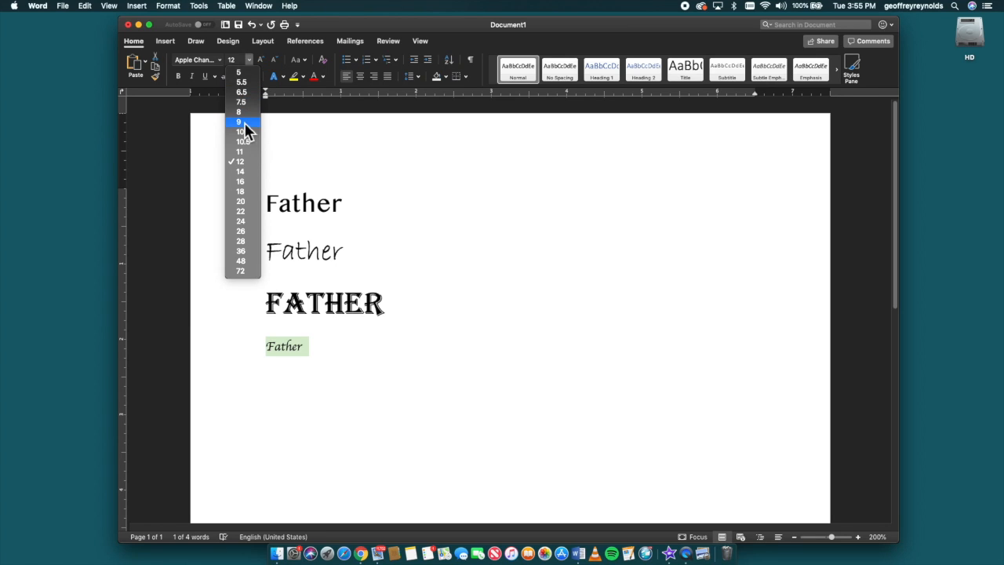
pyautogui.click(247, 194)
pyautogui.click(453, 419)
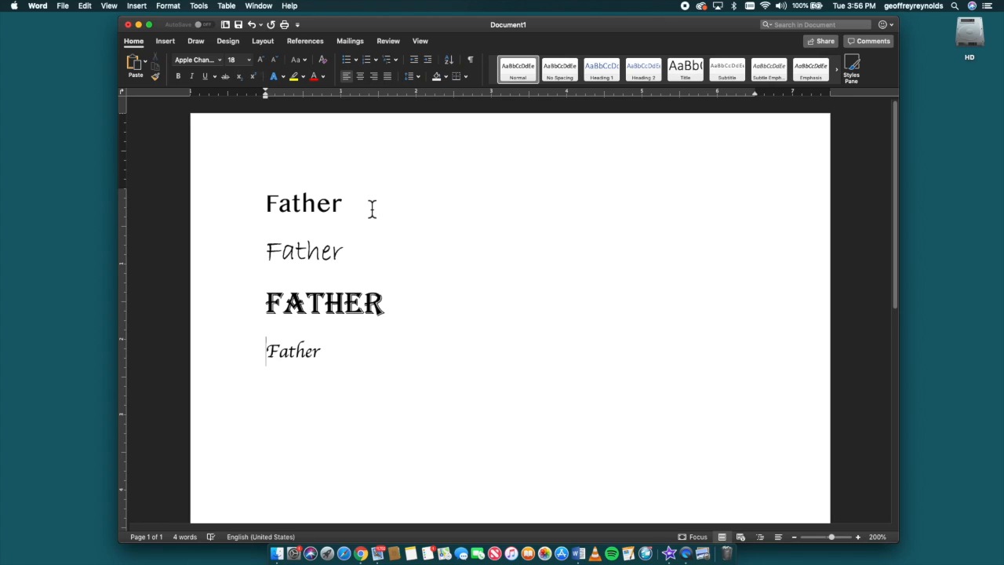
# Try moving the second "Father" across the line with spaces, and remove the spaces again.
pyautogui.press('Up')
pyautogui.doubleClick(271, 203)
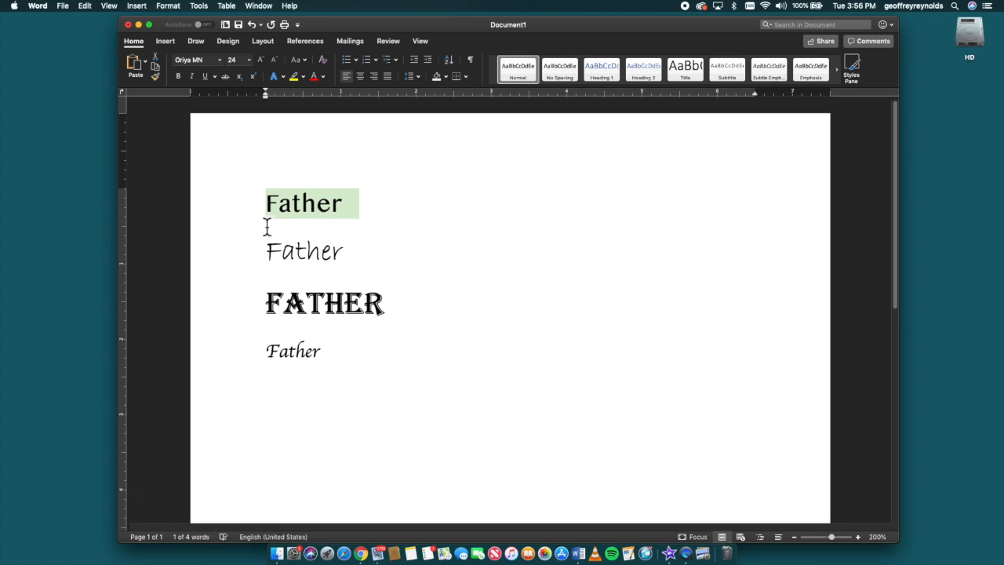
pyautogui.click(276, 251)
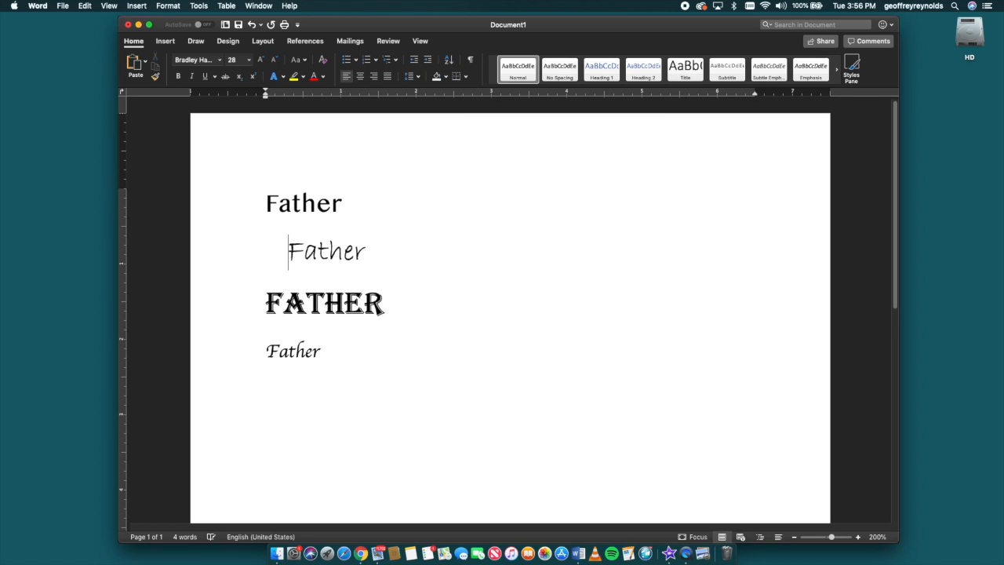
pyautogui.press('BackSpace')
pyautogui.press('BackSpace')
pyautogui.press('BackSpace')
pyautogui.press('BackSpace')
pyautogui.press('BackSpace')
pyautogui.press('BackSpace')
pyautogui.press('BackSpace')
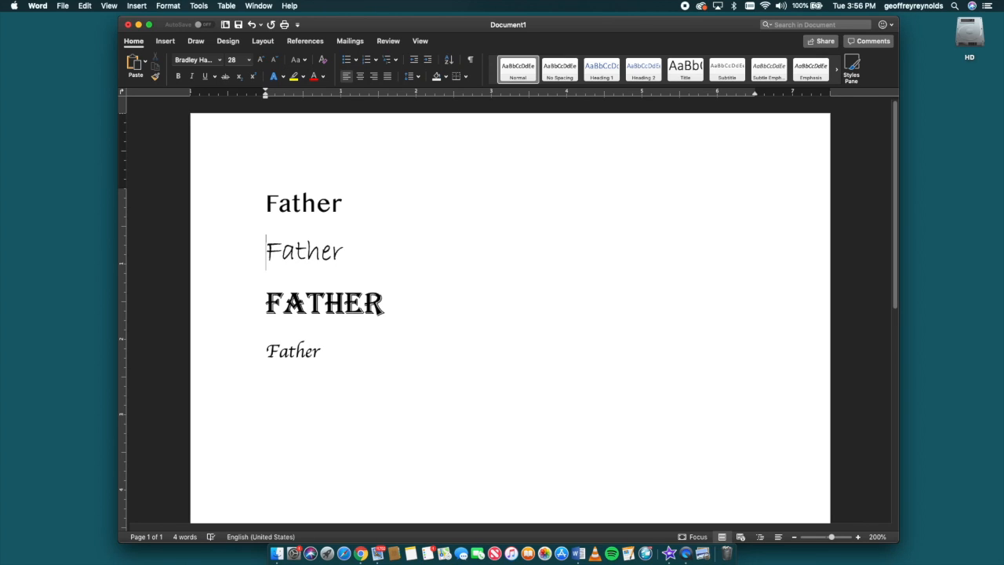
# Try indenting the second "Father" with tabs, remove the indentation and restore the blank line above it.
pyautogui.press('Tab')
pyautogui.press('Tab')
pyautogui.press('Tab')
pyautogui.press('Tab')
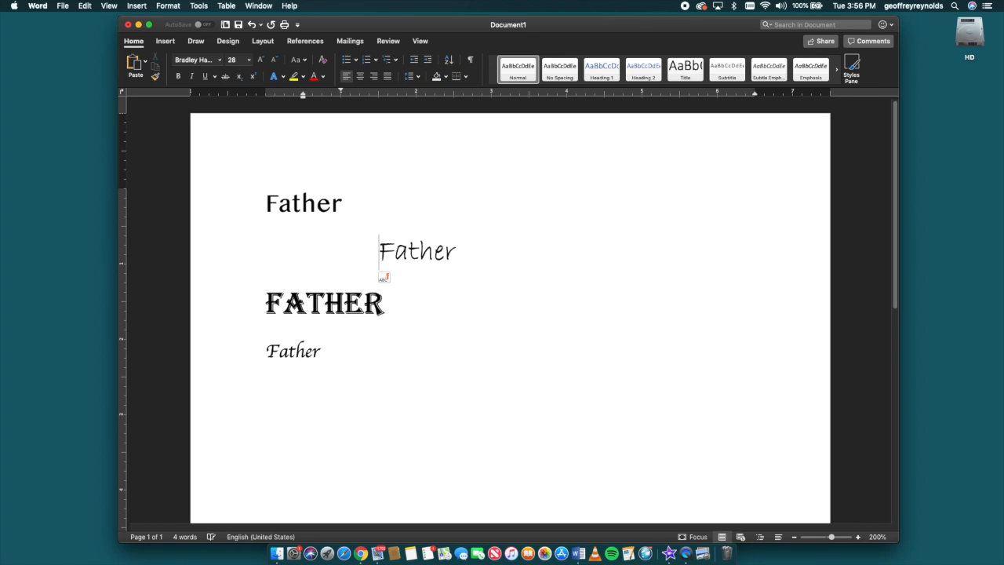
pyautogui.press('BackSpace')
pyautogui.press('BackSpace')
pyautogui.press('BackSpace')
pyautogui.press('BackSpace')
pyautogui.press('BackSpace')
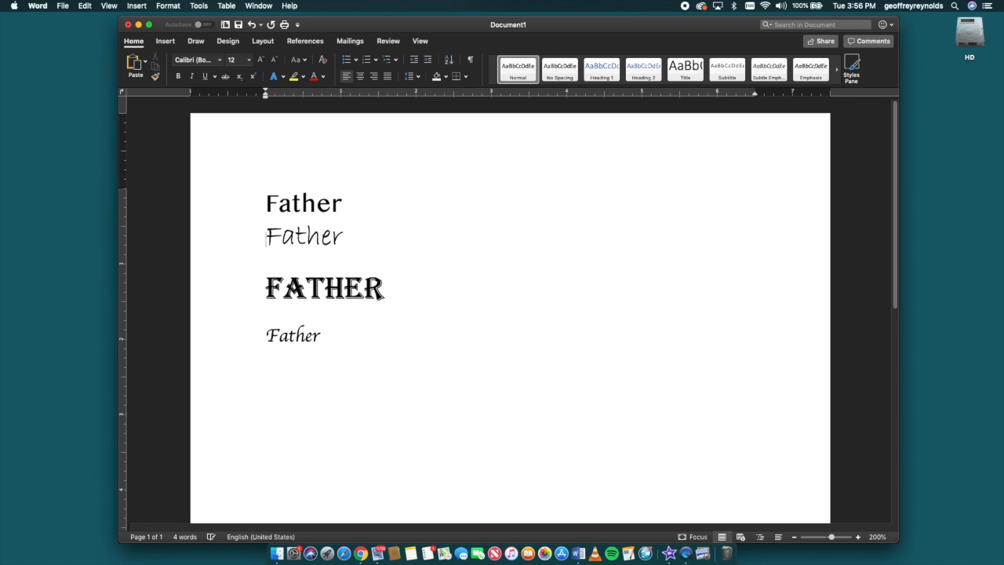
pyautogui.press('Return')
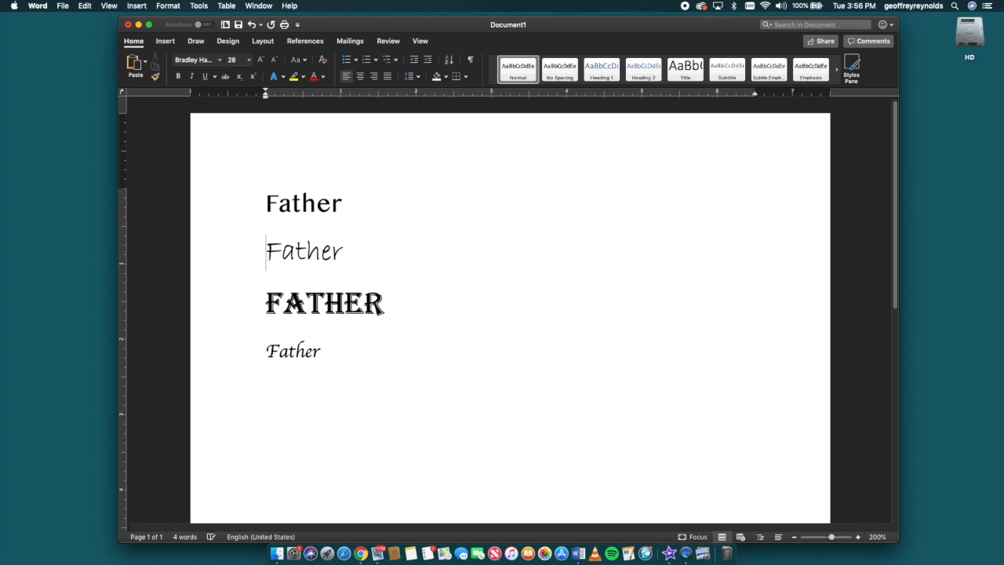
# Center the second "Father" on its line and right-align the third "Father".
pyautogui.click(360, 78)
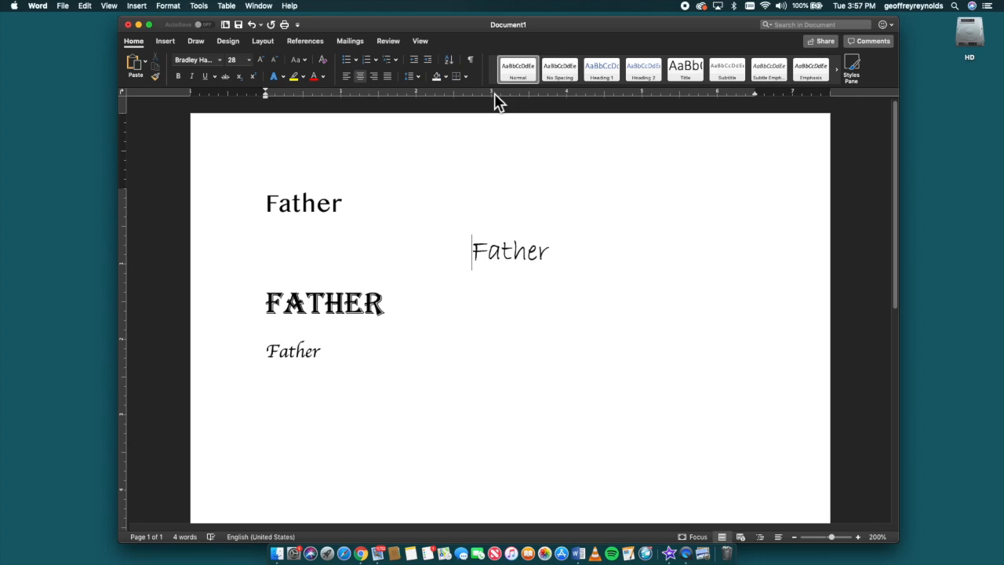
pyautogui.click(269, 307)
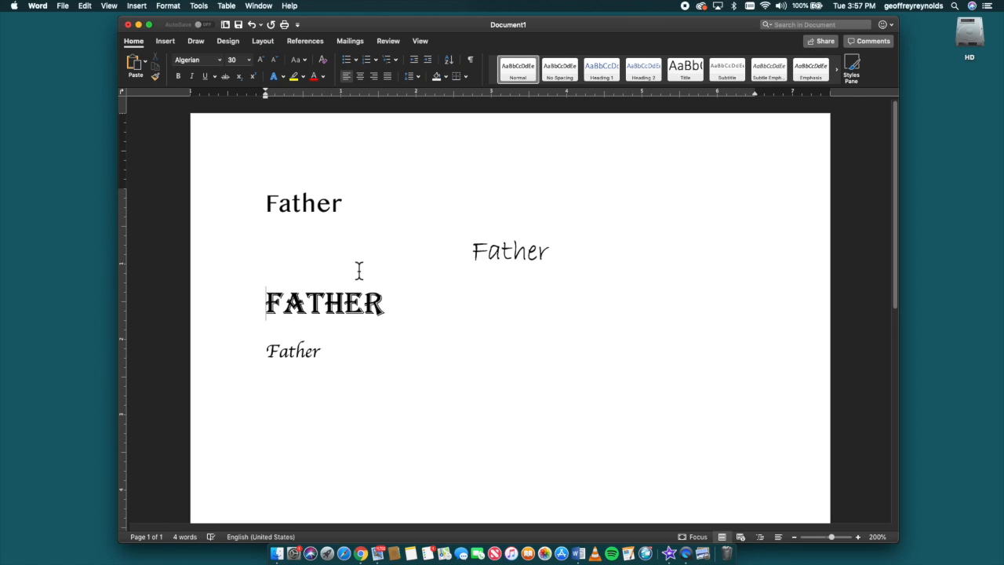
pyautogui.click(375, 77)
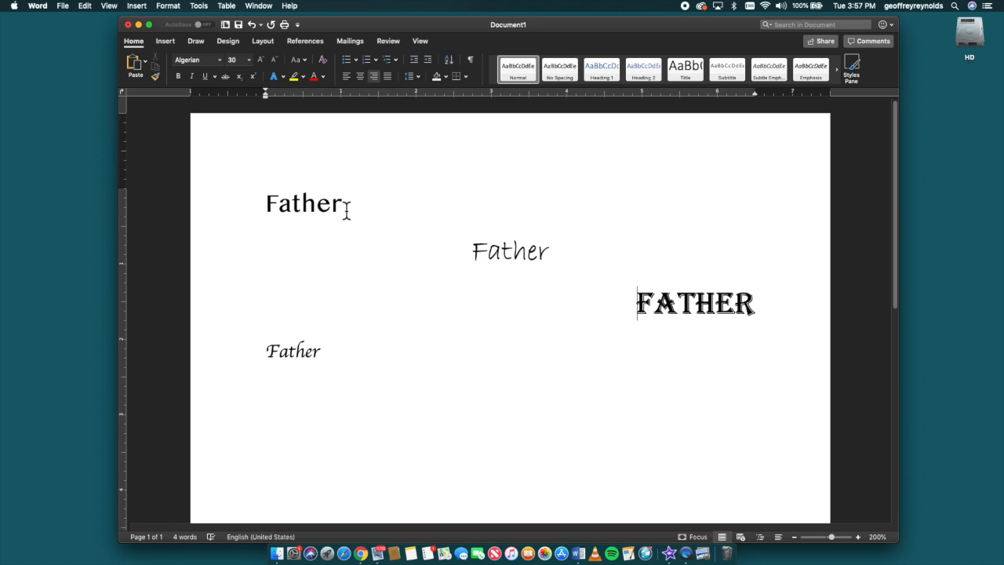
# Change the text color of the first "Father" to red.
pyautogui.moveTo(348, 209); pyautogui.dragTo(261, 208)
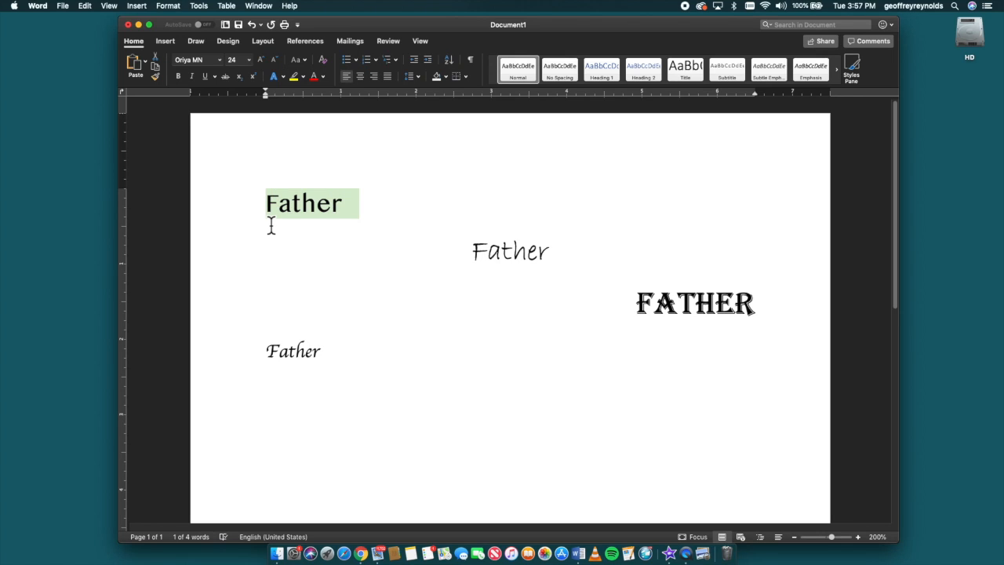
pyautogui.click(314, 82)
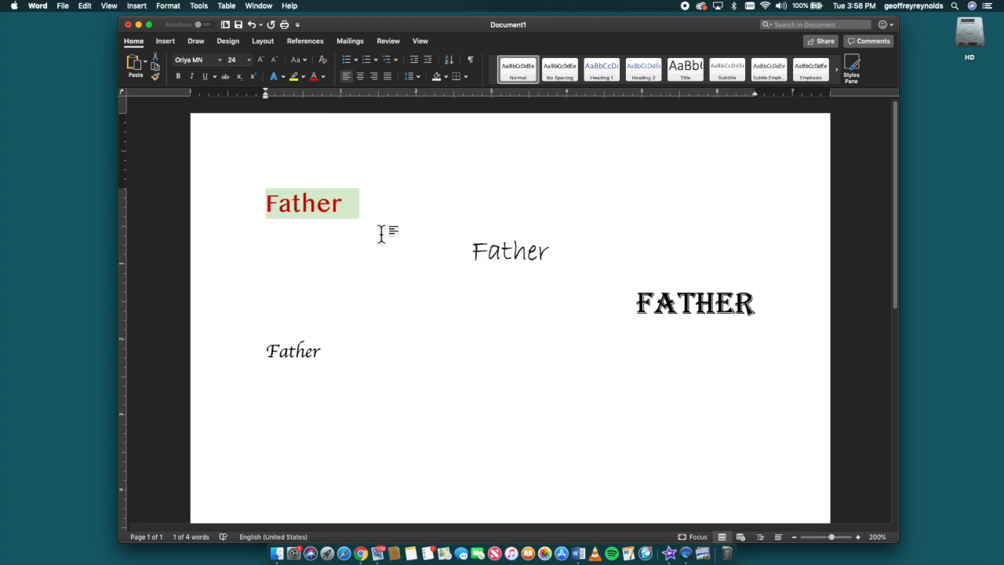
# Change the text color of the first "Father" to dark green.
pyautogui.click(382, 233)
pyautogui.moveTo(355, 206); pyautogui.dragTo(298, 210)
pyautogui.doubleClick(300, 201)
pyautogui.click(324, 77)
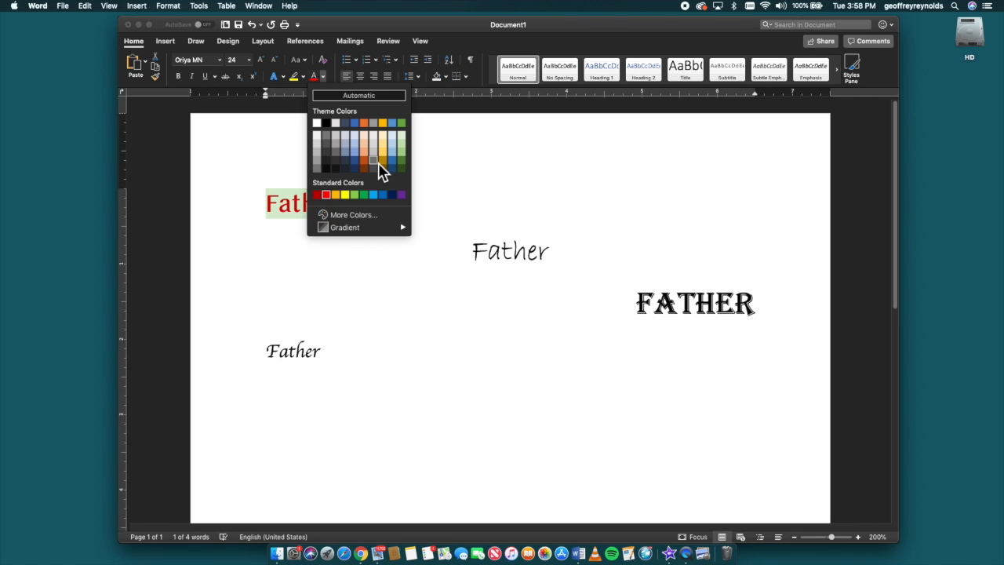
pyautogui.click(397, 267)
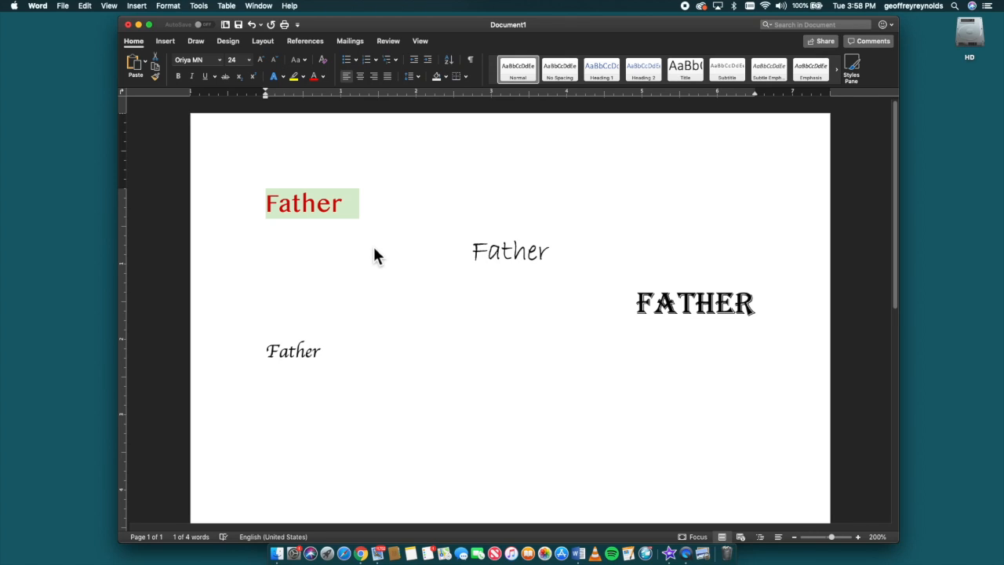
pyautogui.click(373, 244)
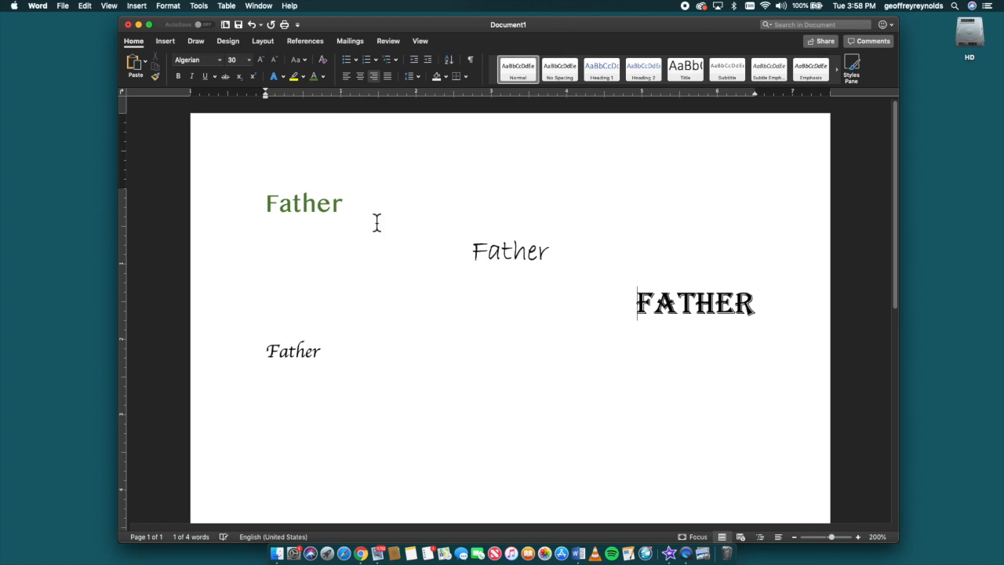
# Open the custom text color picker, look through its slider, palette, spectrum and pencil modes, and return to the color wheel.
pyautogui.click(322, 77)
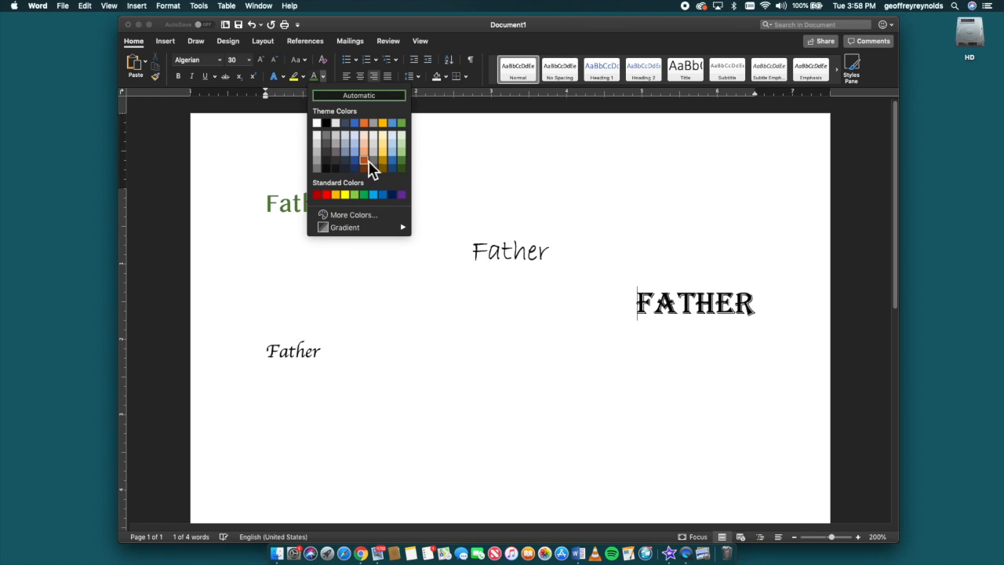
pyautogui.click(350, 218)
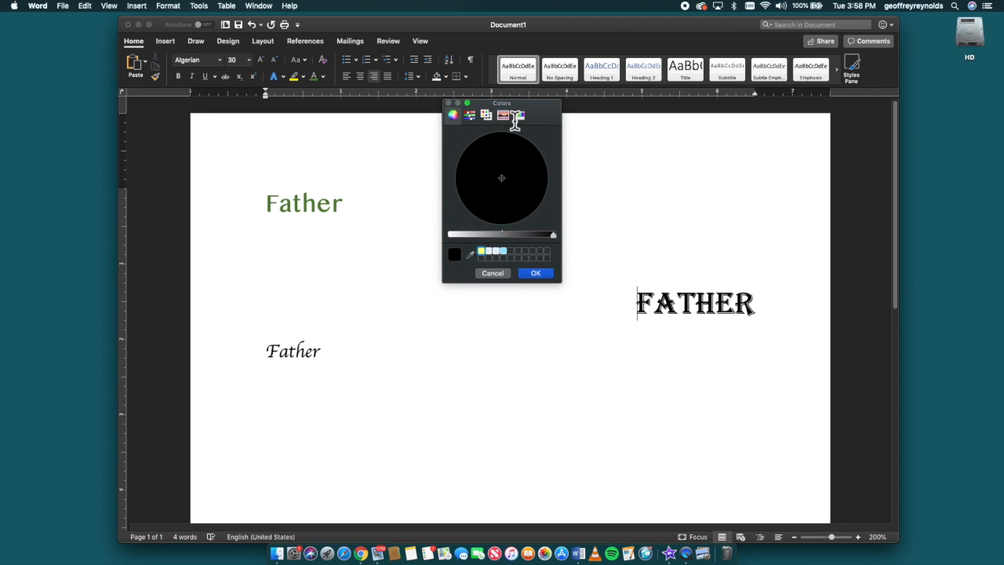
pyautogui.click(471, 117)
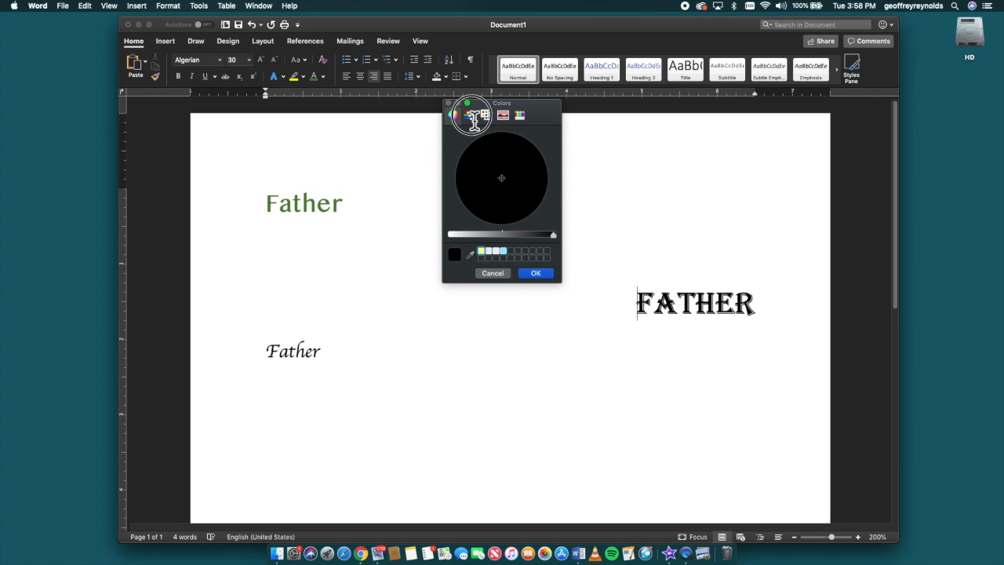
pyautogui.click(485, 115)
pyautogui.click(503, 116)
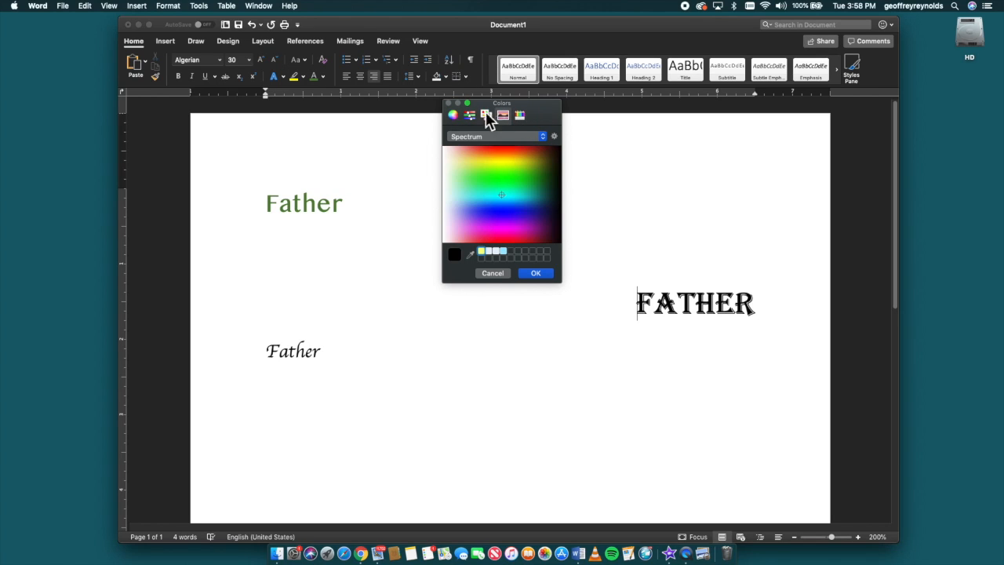
pyautogui.click(519, 115)
pyautogui.click(454, 116)
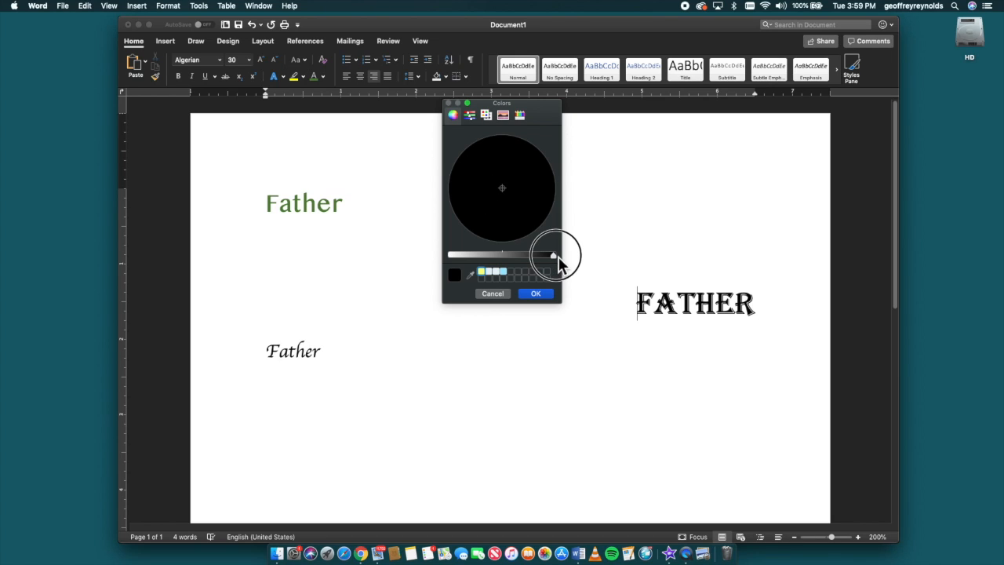
# Brighten the color wheel, pick a light periwinkle blue as a custom text color and accept it.
pyautogui.moveTo(555, 256); pyautogui.dragTo(461, 256)
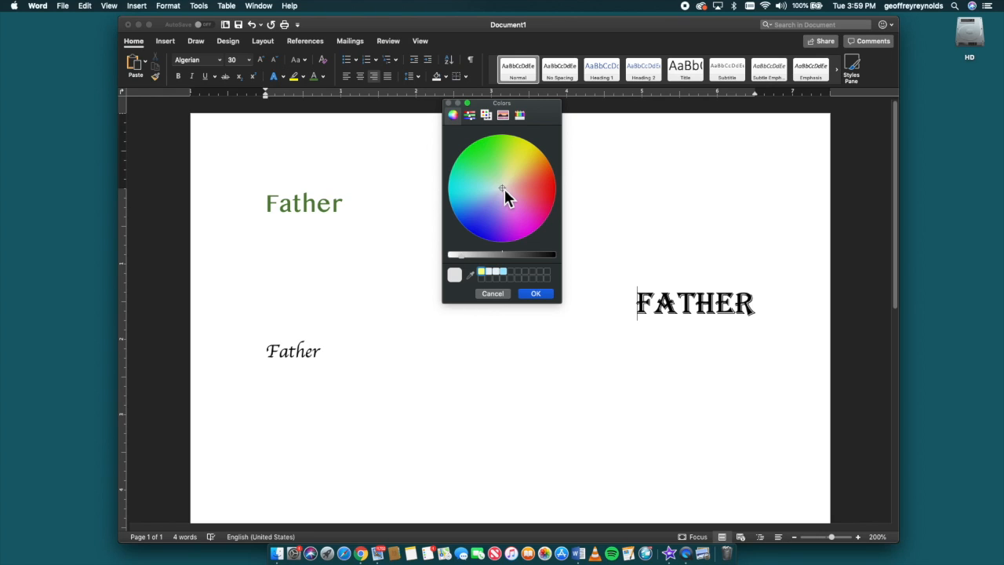
pyautogui.moveTo(503, 185); pyautogui.dragTo(500, 190)
pyautogui.moveTo(504, 190)
pyautogui.mouseDown()
pyautogui.moveTo(494, 187)
pyautogui.moveTo(484, 233)
pyautogui.moveTo(544, 193)
pyautogui.moveTo(484, 187)
pyautogui.moveTo(474, 174)
pyautogui.moveTo(475, 212)
pyautogui.moveTo(501, 195)
pyautogui.mouseUp()
pyautogui.click(500, 179)
pyautogui.moveTo(501, 179); pyautogui.dragTo(489, 203)
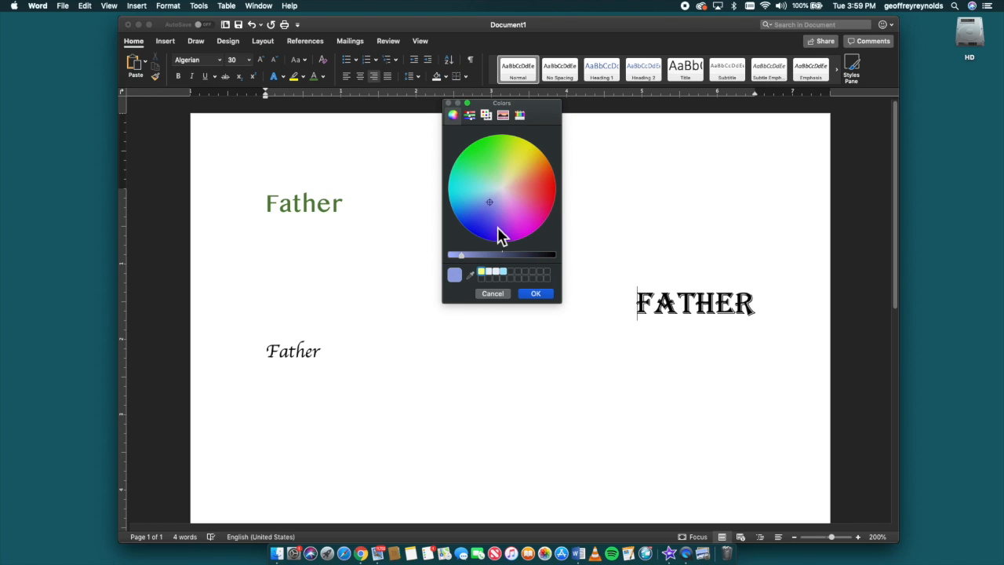
pyautogui.click(549, 297)
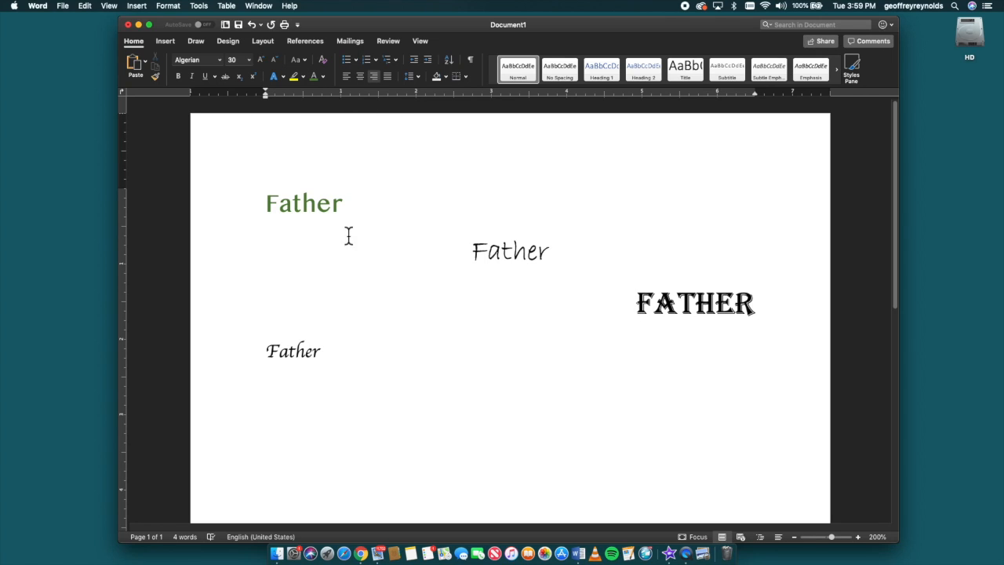
# Apply the recent custom periwinkle blue to the first "Father".
pyautogui.moveTo(361, 213); pyautogui.dragTo(240, 205)
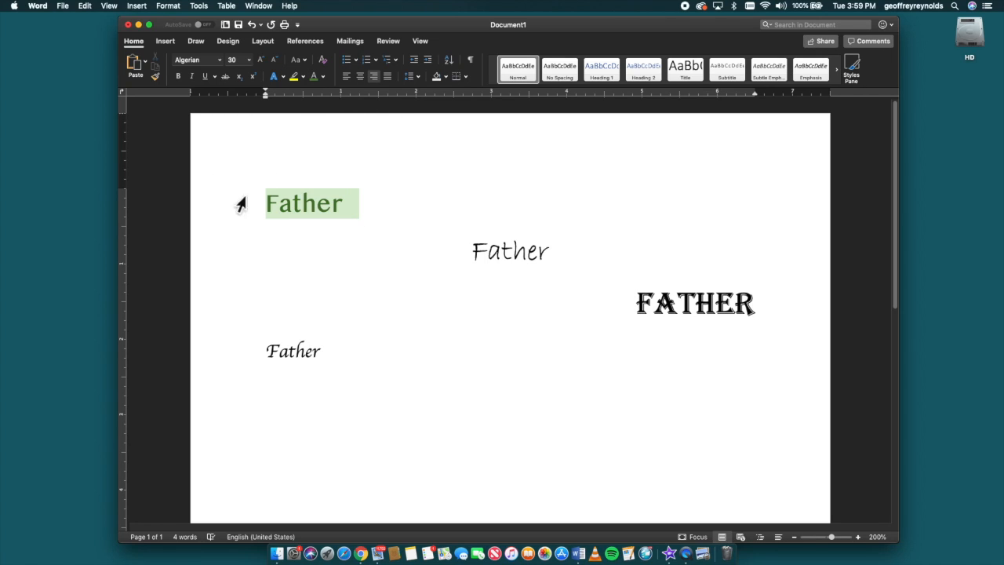
pyautogui.click(322, 76)
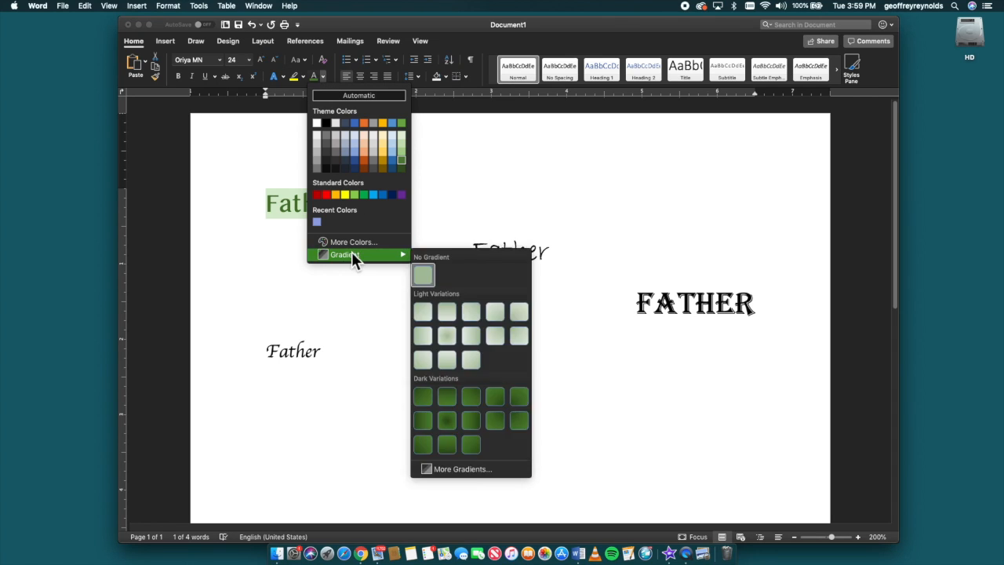
pyautogui.click(320, 222)
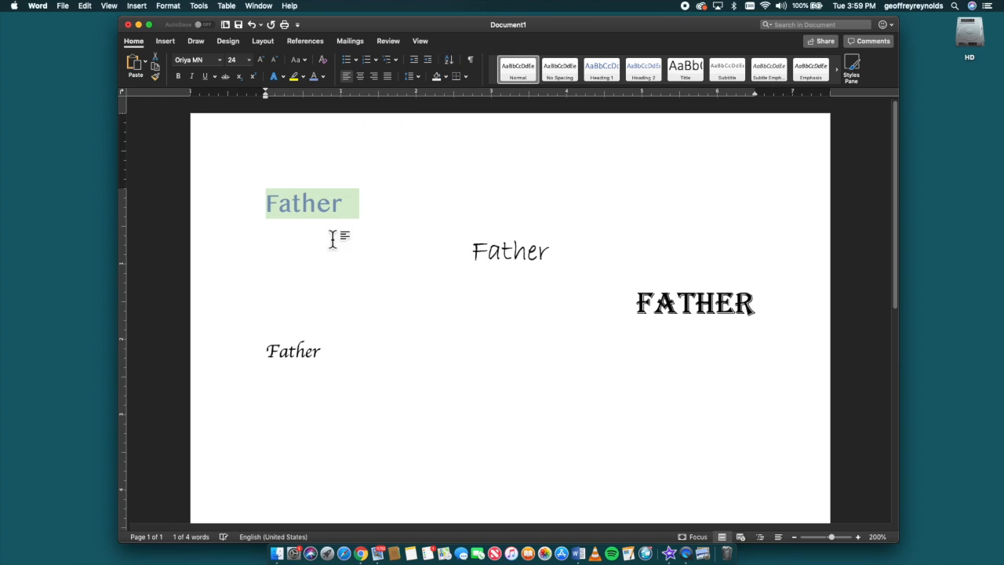
pyautogui.click(361, 274)
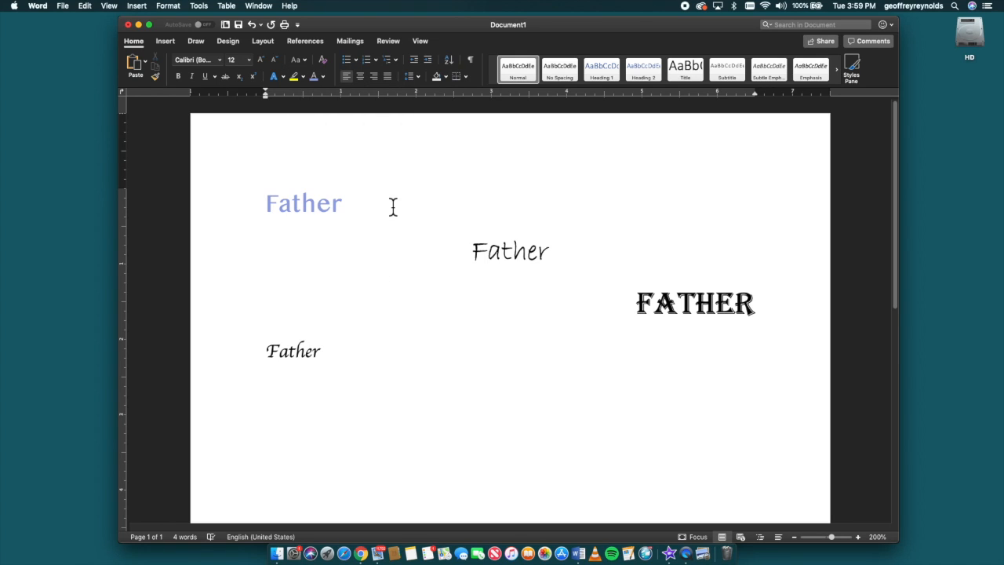
# Color the second, centered "Father" with the same periwinkle blue.
pyautogui.moveTo(470, 247); pyautogui.dragTo(561, 245)
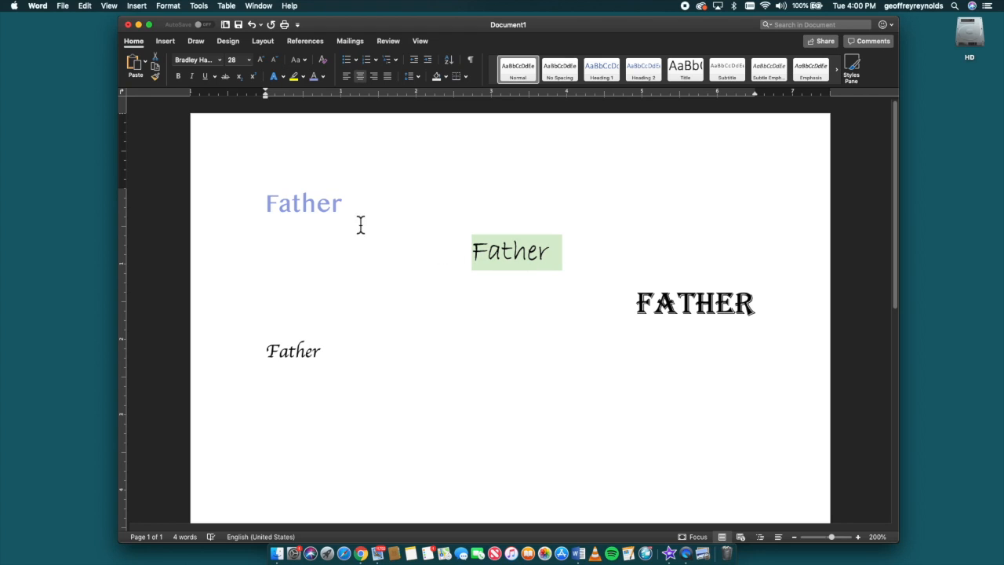
pyautogui.doubleClick(514, 251)
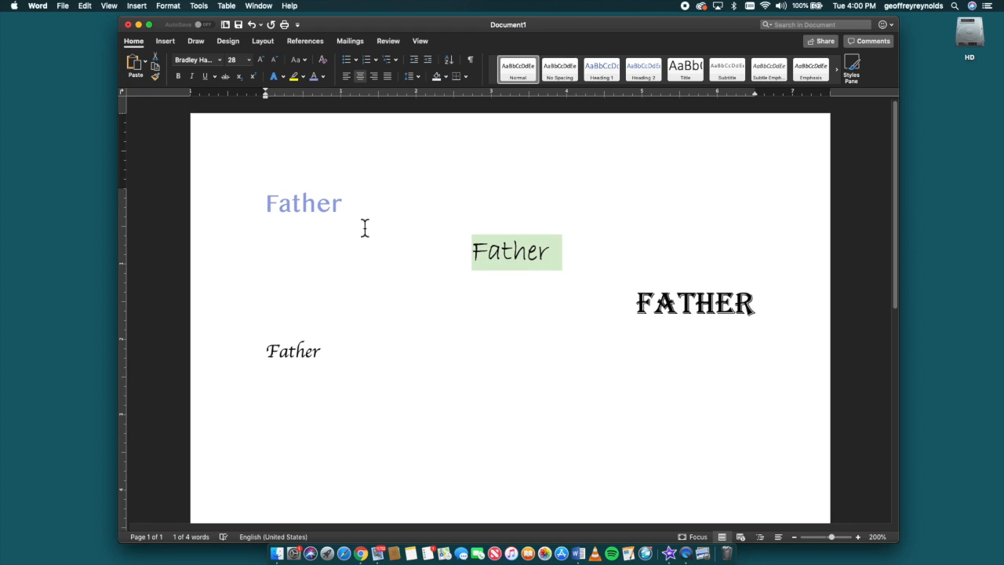
pyautogui.click(315, 78)
pyautogui.click(480, 323)
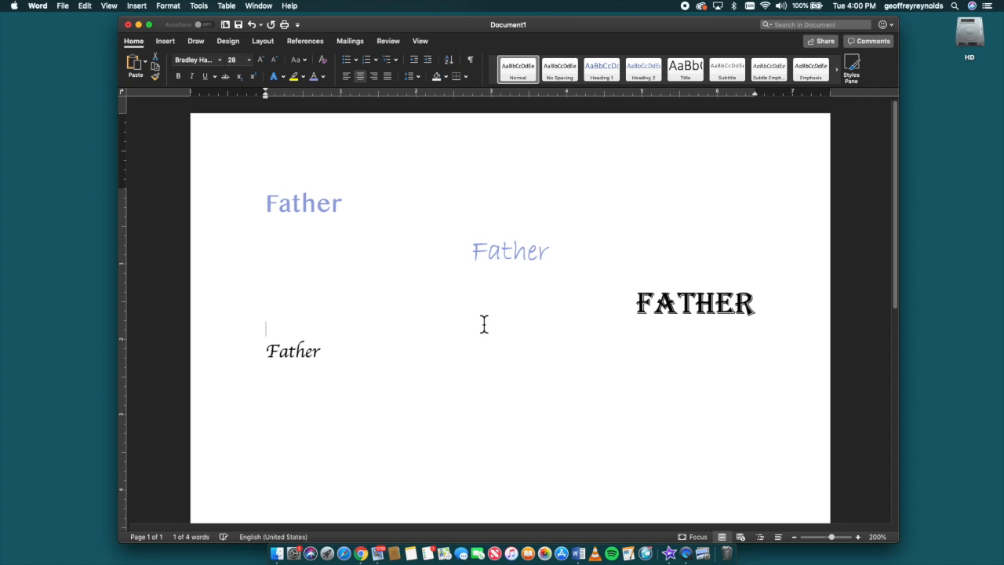
# Apply the periwinkle blue text color to the third and fourth "Father" together.
pyautogui.moveTo(619, 301); pyautogui.dragTo(560, 403)
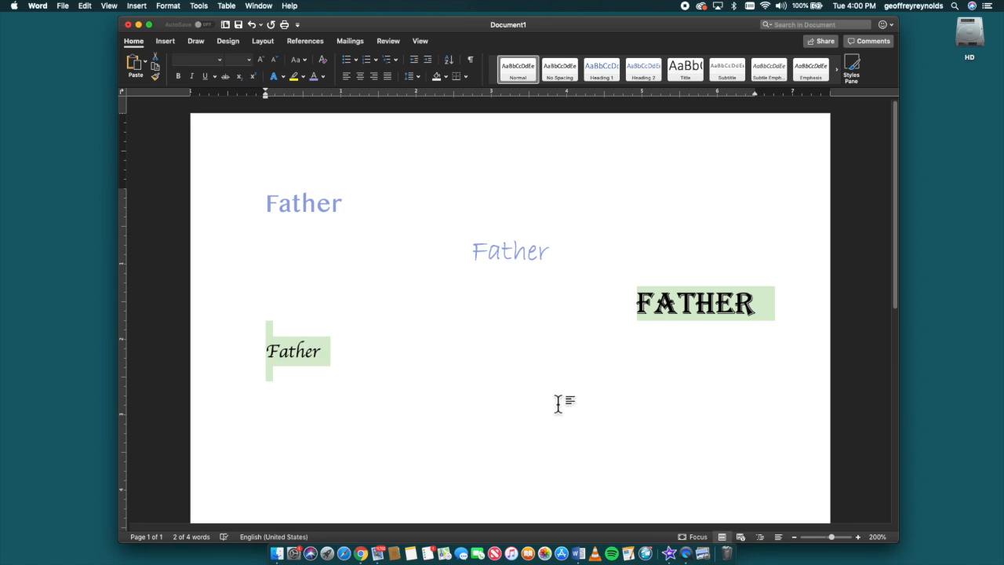
pyautogui.click(313, 76)
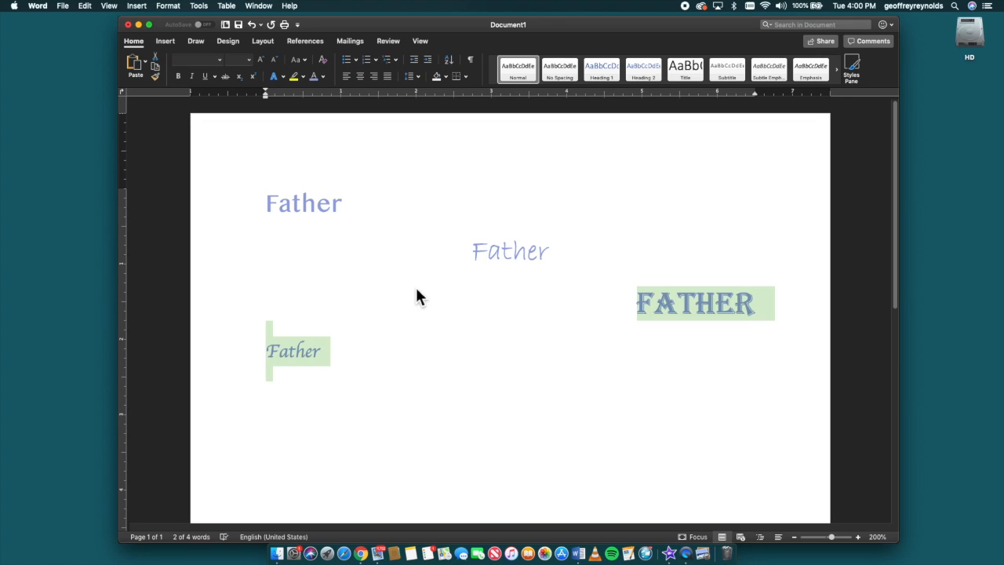
pyautogui.click(506, 385)
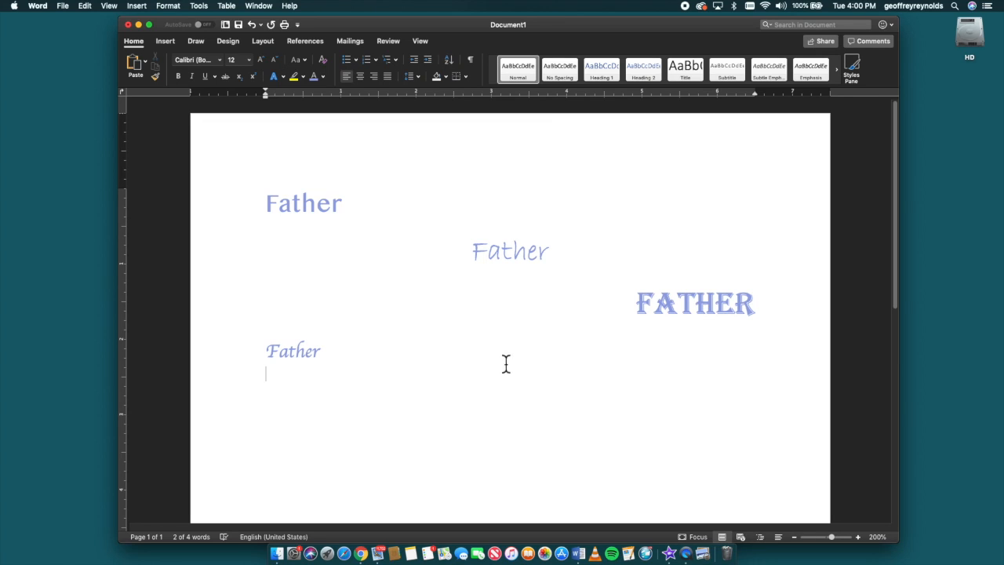
# Change the text color of the second, centered "Father" to the standard dark red.
pyautogui.moveTo(583, 257); pyautogui.dragTo(465, 259)
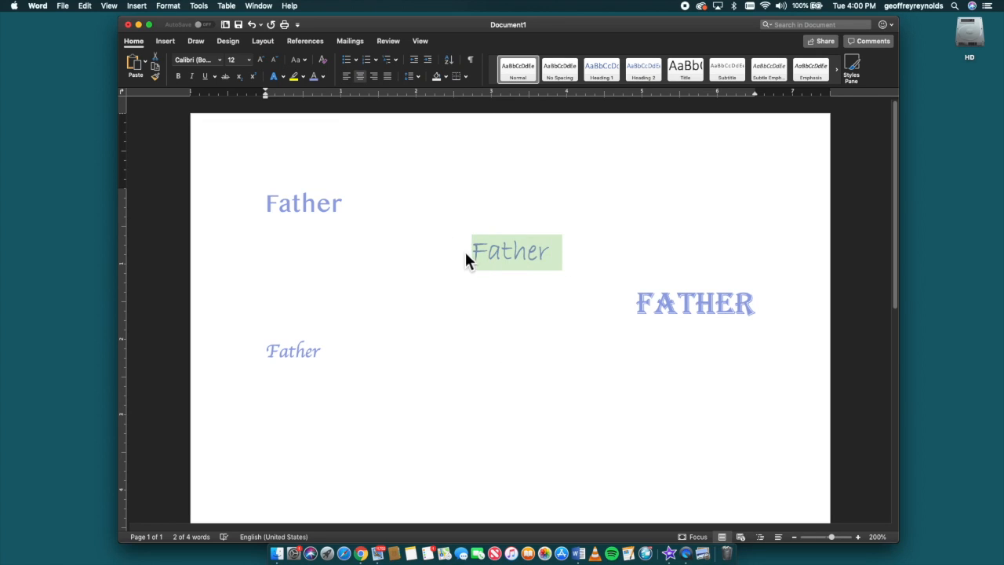
pyautogui.click(324, 78)
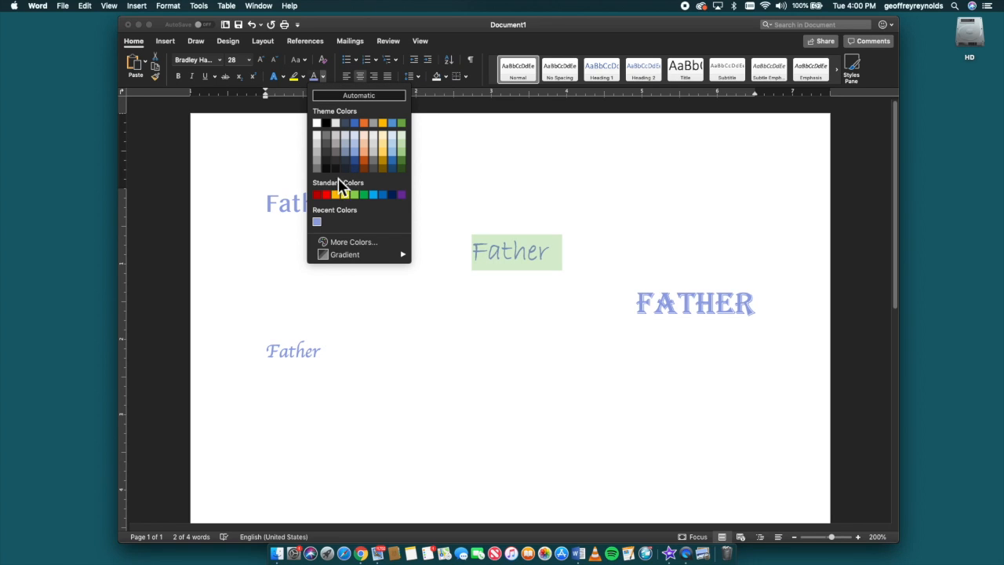
pyautogui.click(316, 194)
pyautogui.click(504, 345)
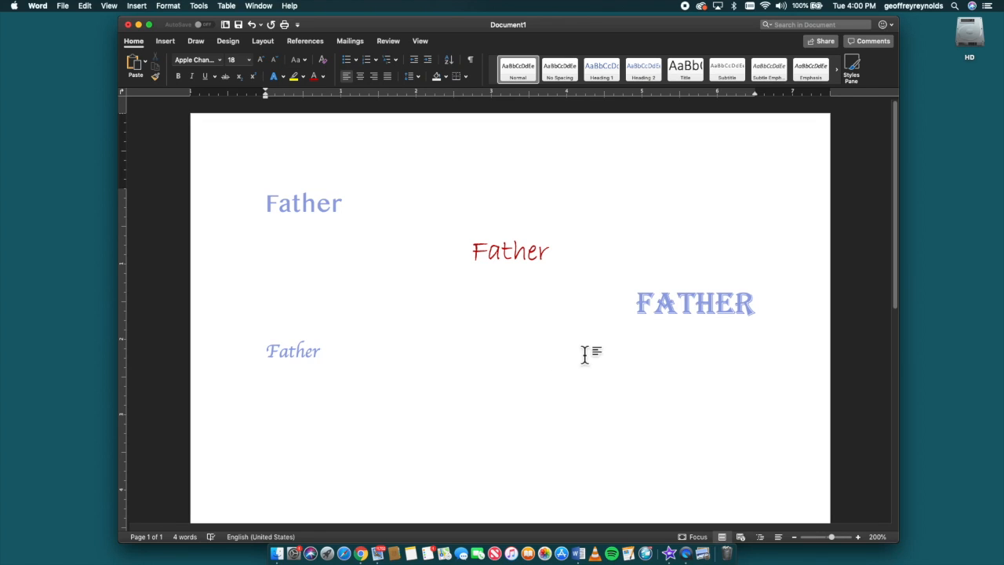
# Mix a slightly darker custom purple on the color wheel and apply it to the third, right-aligned "Father".
pyautogui.moveTo(641, 302); pyautogui.dragTo(798, 307)
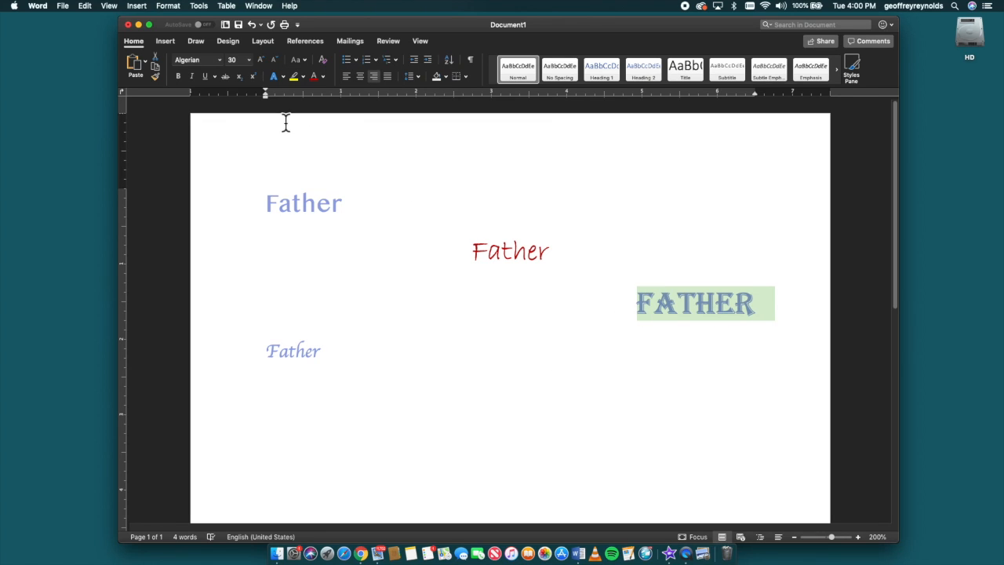
pyautogui.click(322, 77)
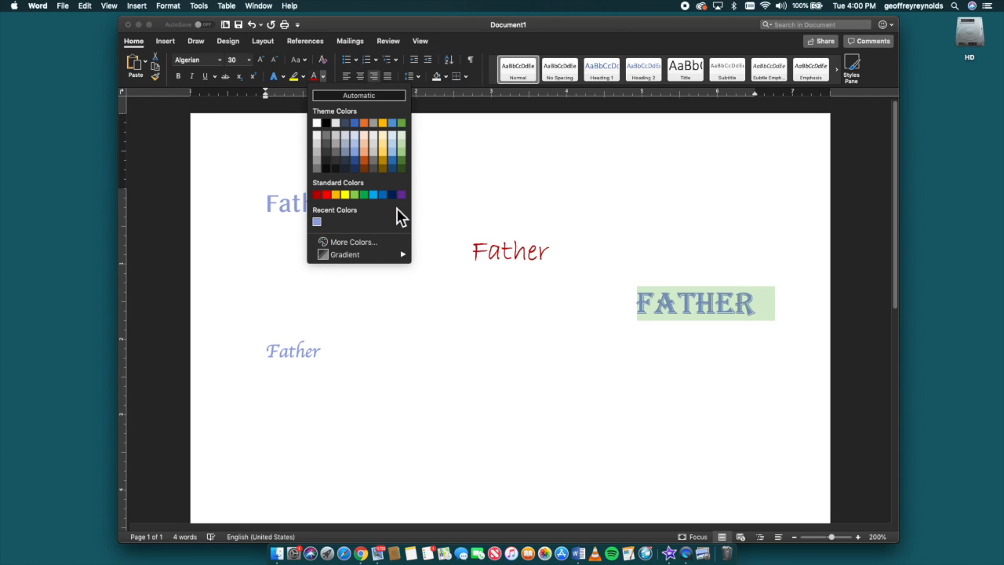
pyautogui.click(354, 242)
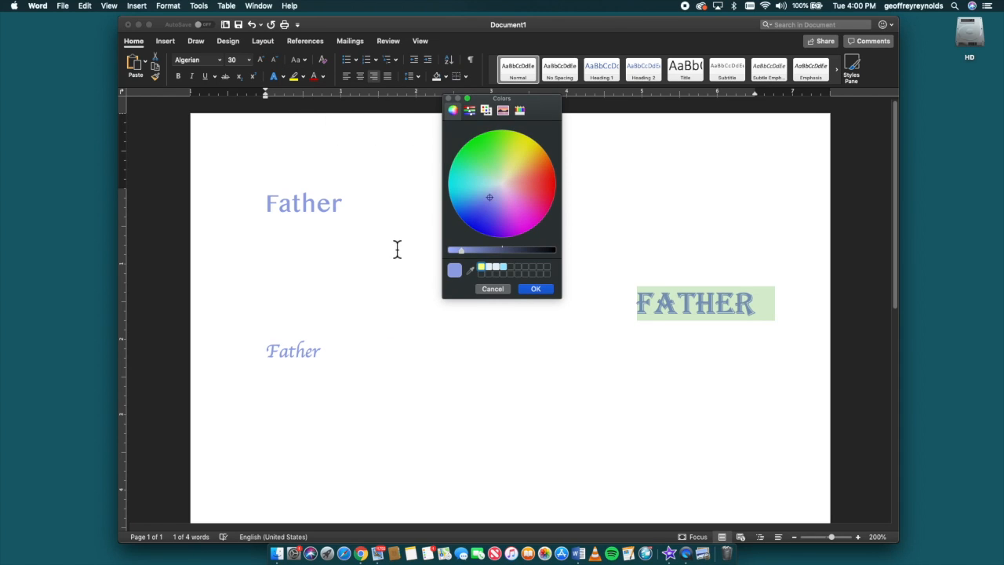
pyautogui.moveTo(462, 251); pyautogui.dragTo(476, 253)
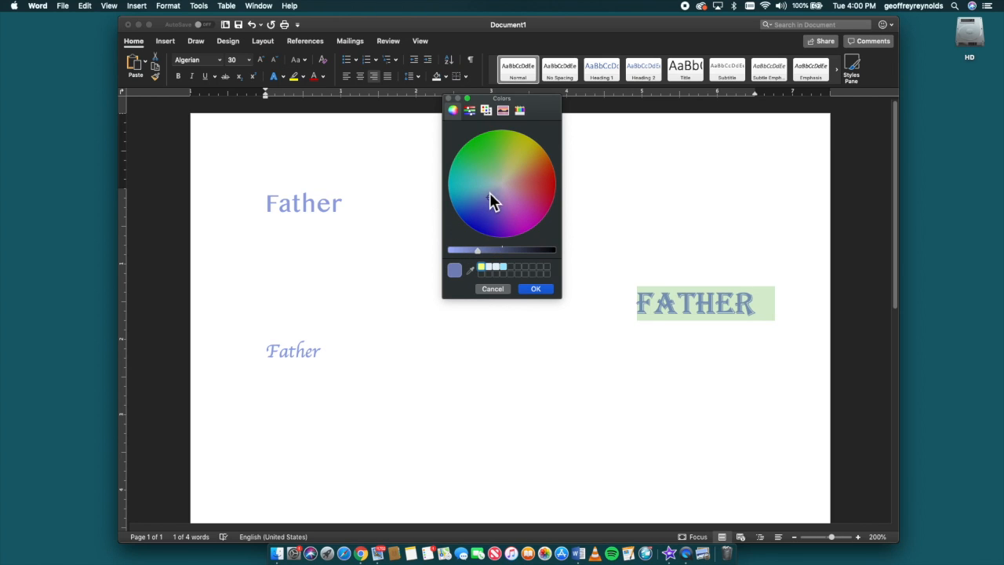
pyautogui.moveTo(497, 206)
pyautogui.mouseDown()
pyautogui.moveTo(532, 189)
pyautogui.moveTo(528, 199)
pyautogui.moveTo(544, 197)
pyautogui.moveTo(522, 226)
pyautogui.mouseUp()
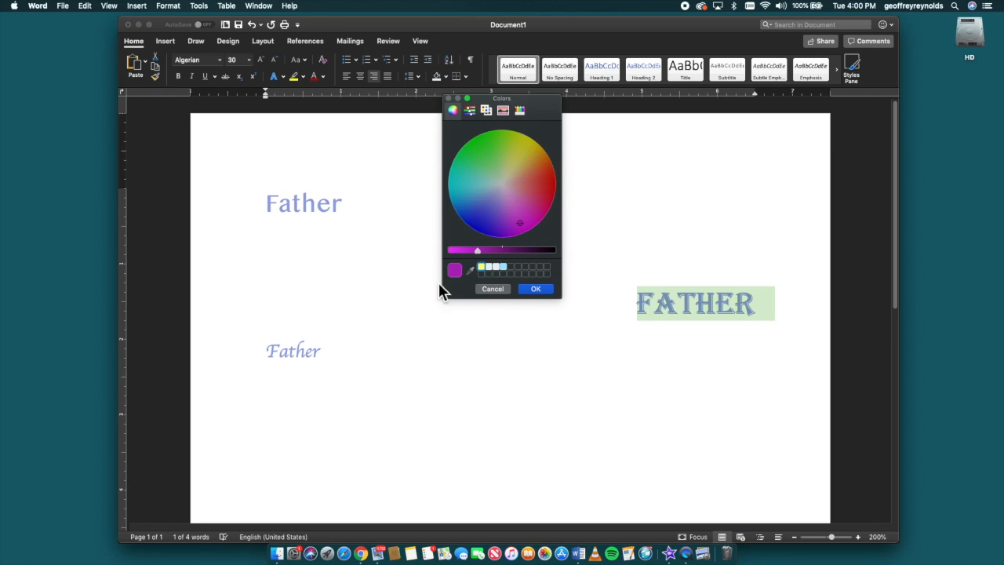
pyautogui.click(534, 288)
pyautogui.click(480, 325)
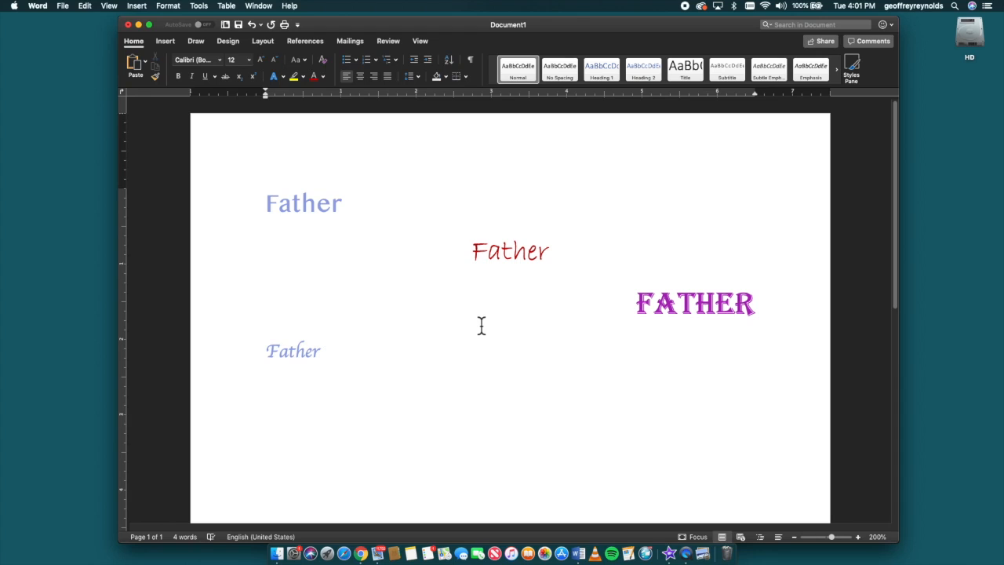
# Color only the letter "a" in the fourth "Father" dark red.
pyautogui.moveTo(292, 358); pyautogui.dragTo(284, 354)
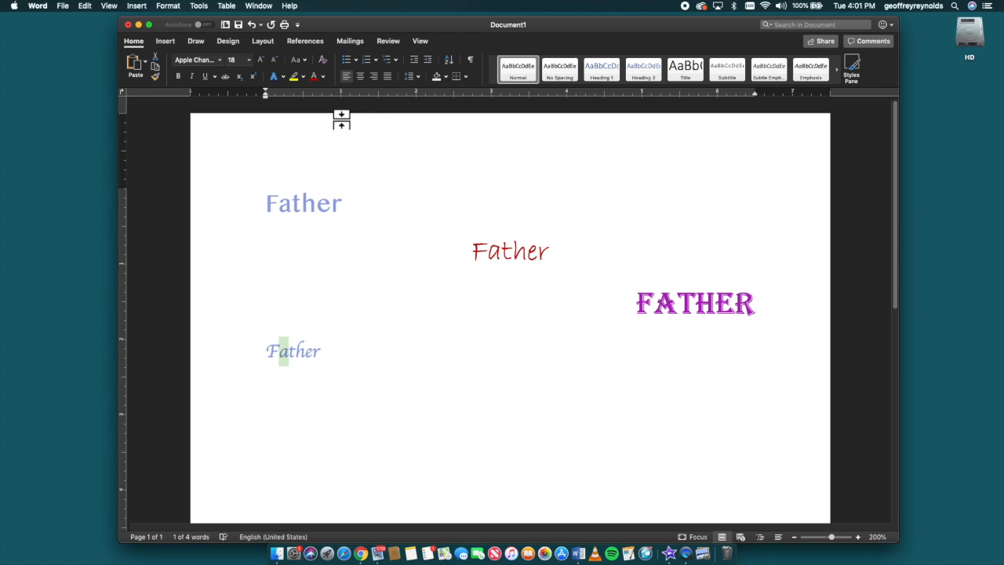
pyautogui.click(314, 79)
pyautogui.click(453, 350)
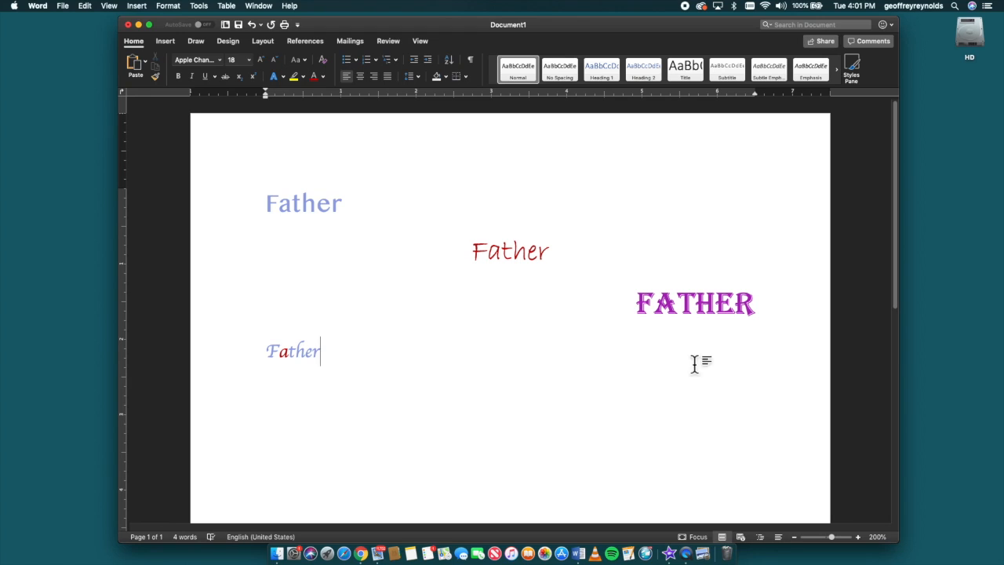
# Color only the letter "T" in the third, right-aligned "Father" with the recent periwinkle blue.
pyautogui.click(702, 314)
pyautogui.moveTo(696, 307); pyautogui.dragTo(676, 306)
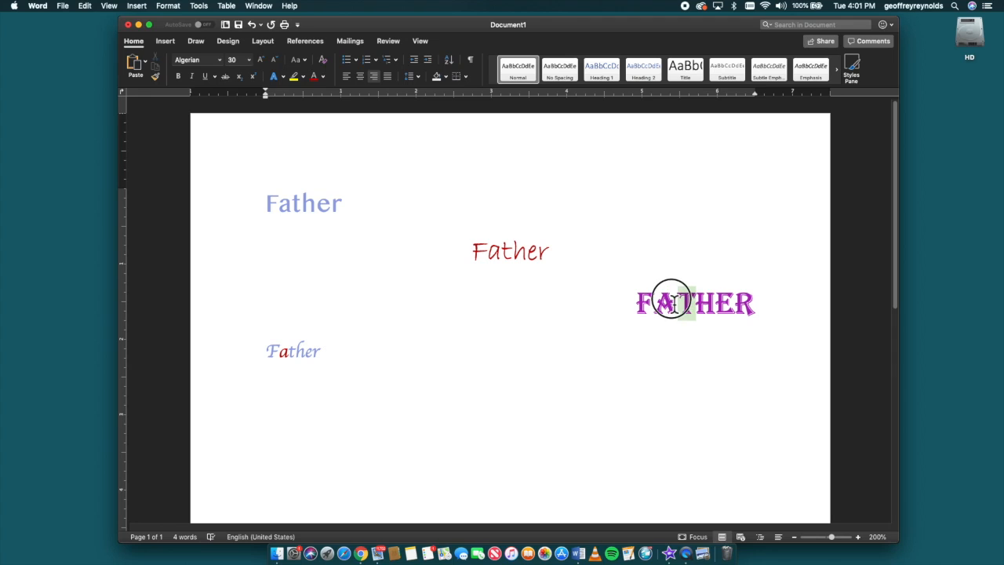
pyautogui.click(323, 76)
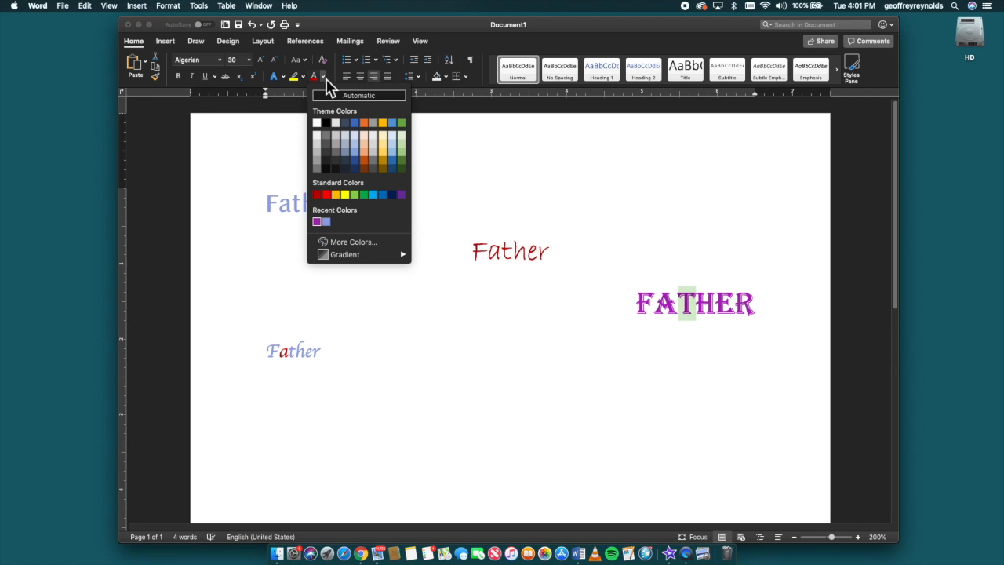
pyautogui.click(326, 221)
pyautogui.click(486, 426)
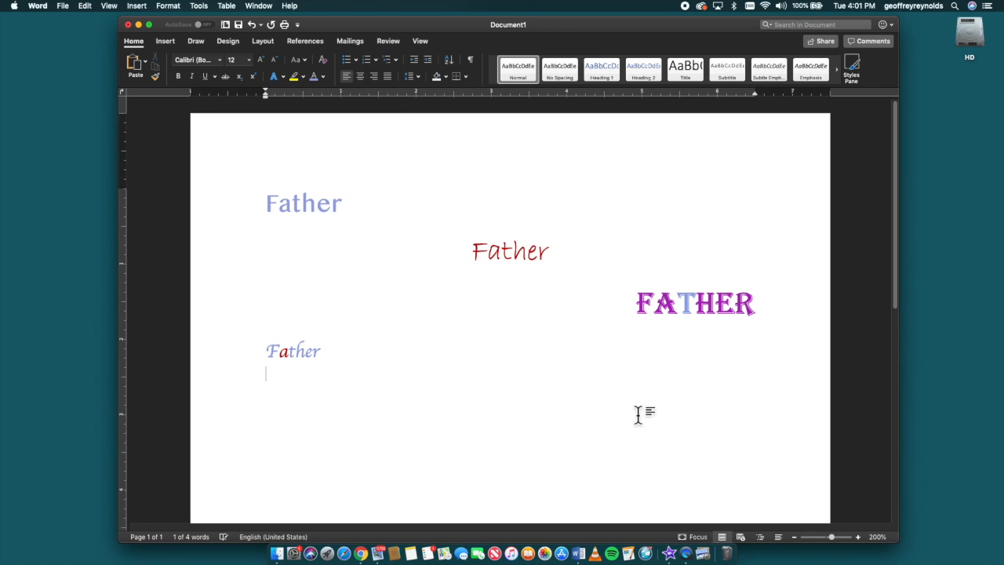